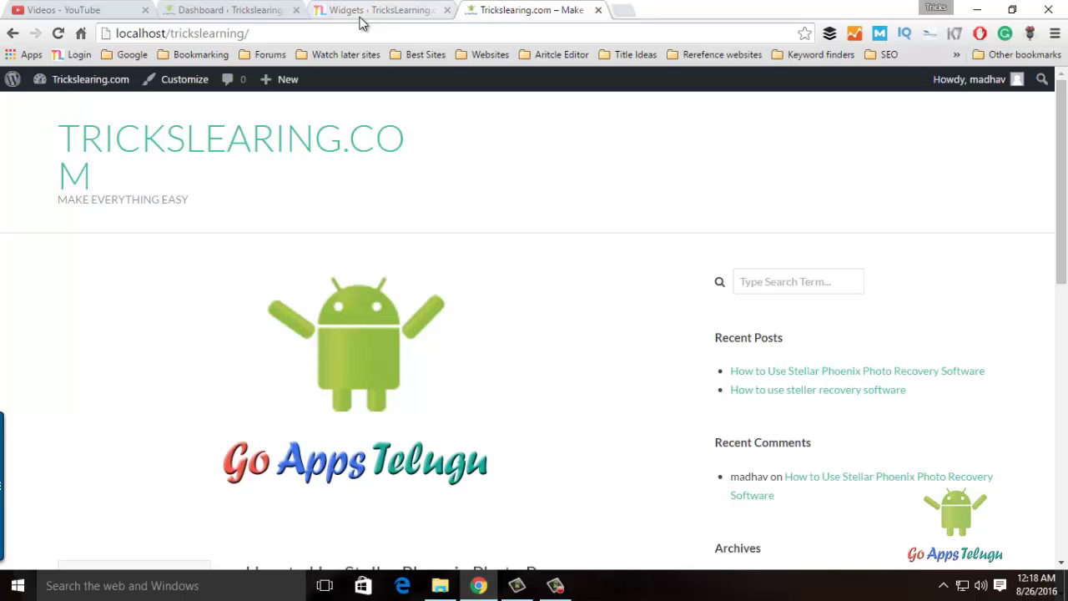
Open the Widgets management page under Appearance in the site's admin dashboard
{"action": "left_click", "coordinate": [255, 14]}
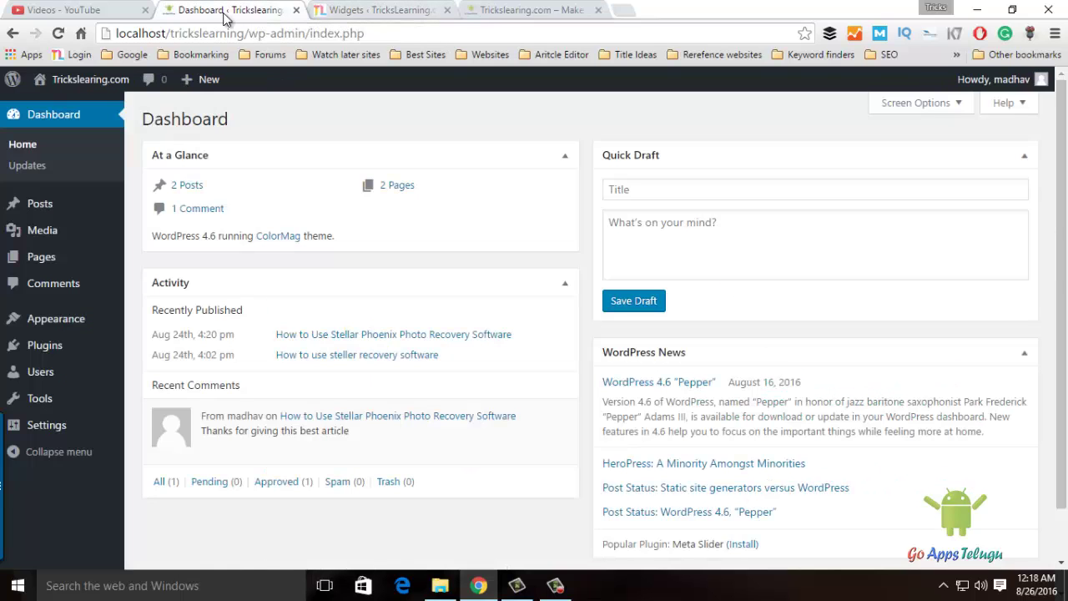
{"action": "mouse_move", "coordinate": [55, 321]}
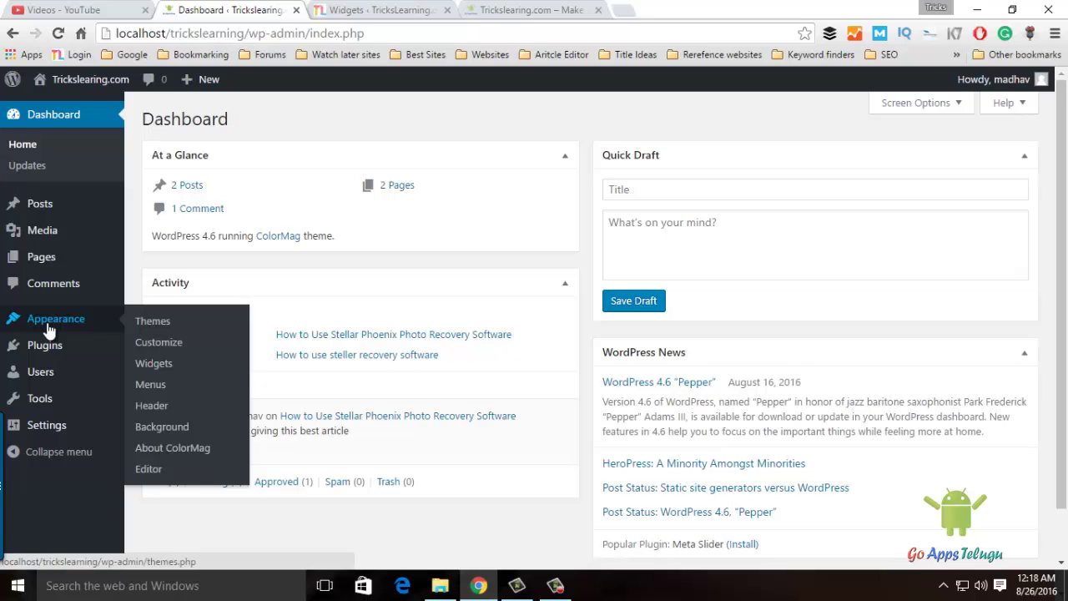
{"action": "left_click", "coordinate": [161, 364]}
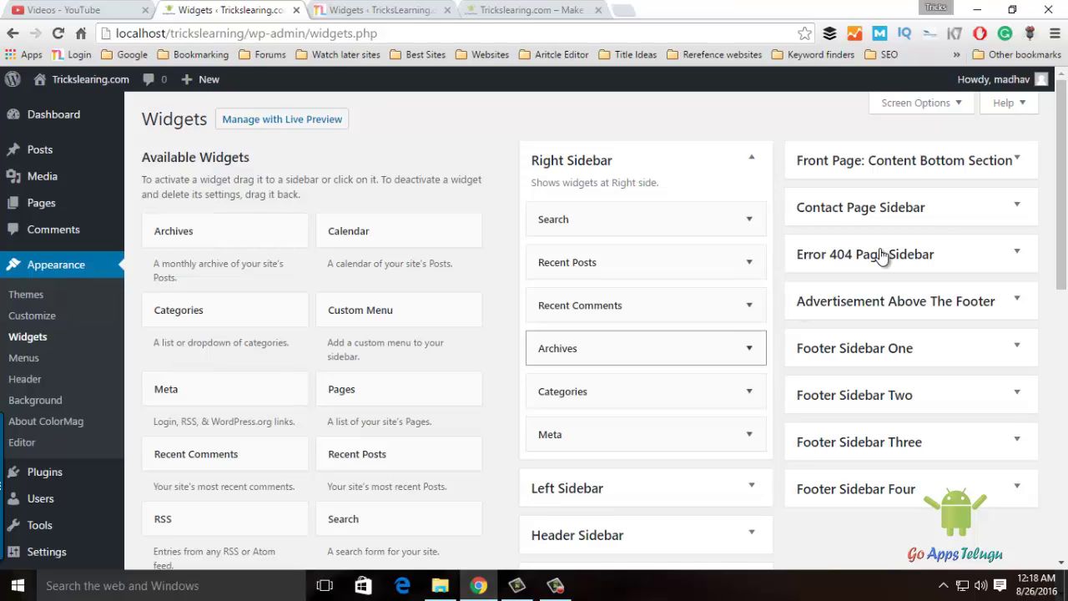
{"action": "scroll", "coordinate": [1067, 173], "scroll_direction": "down", "scroll_amount": 1}
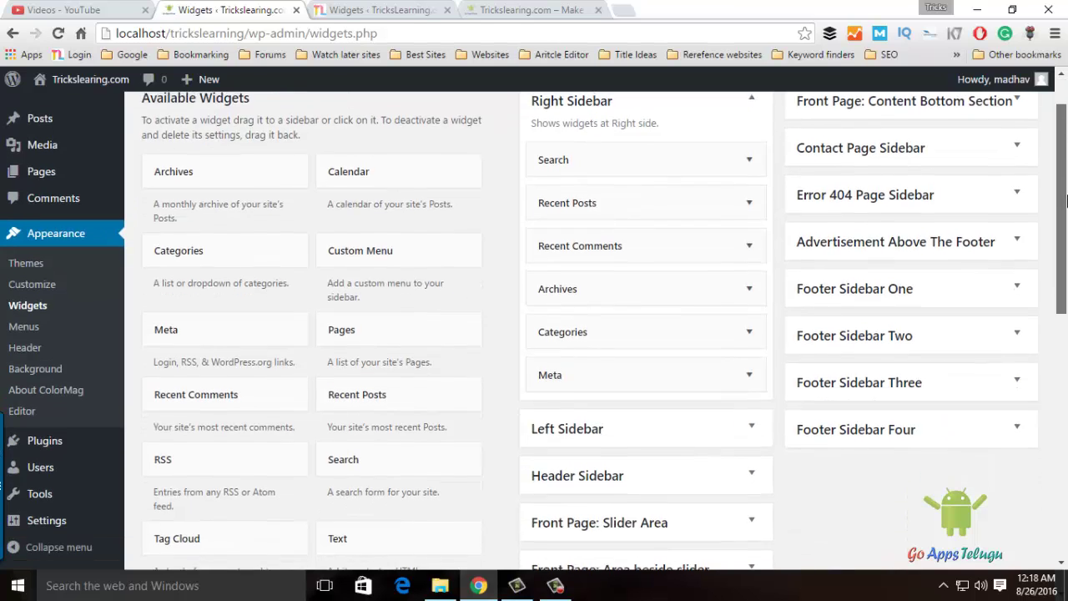
{"action": "scroll", "coordinate": [1067, 173], "scroll_direction": "up", "scroll_amount": 1}
Compare the live site's sidebar with the widgets in the Right Sidebar area, and review the available widgets and widget areas
{"action": "left_click", "coordinate": [486, 7]}
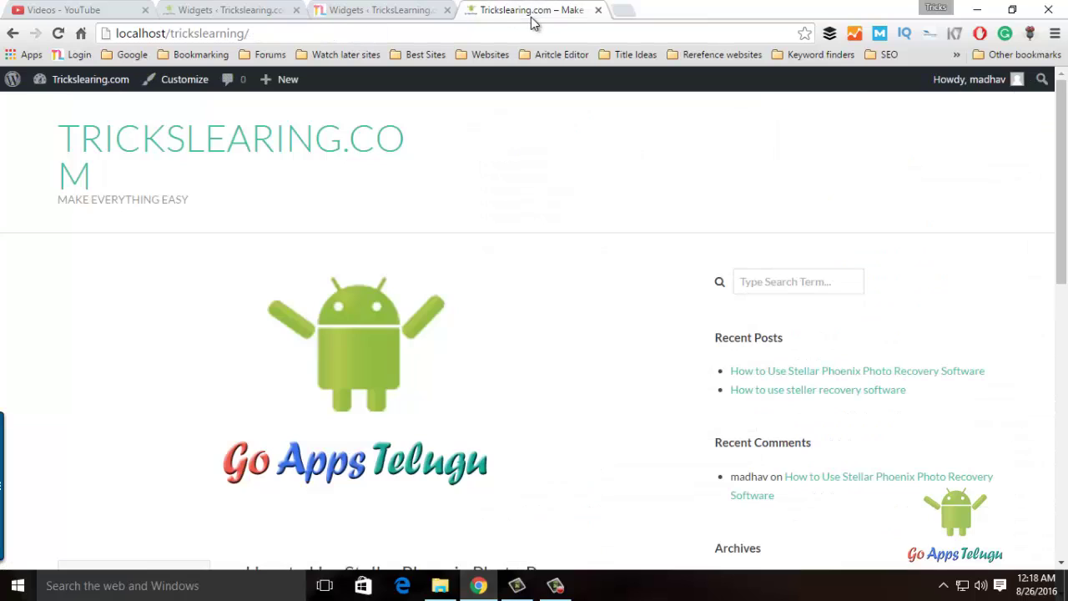
{"action": "left_click", "coordinate": [232, 10]}
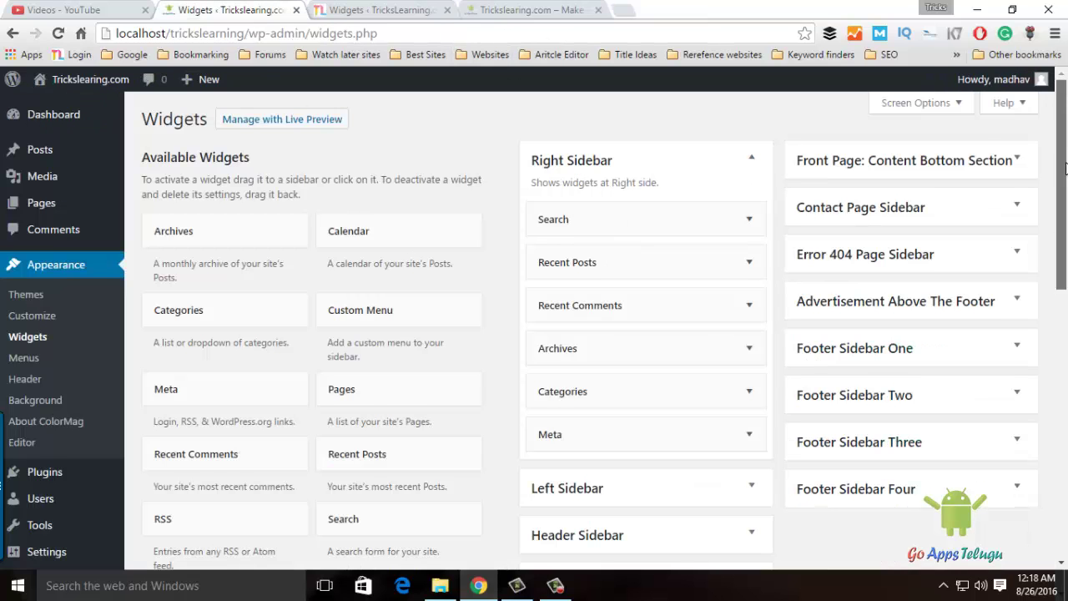
{"action": "scroll", "coordinate": [1065, 189], "scroll_direction": "down", "scroll_amount": 1}
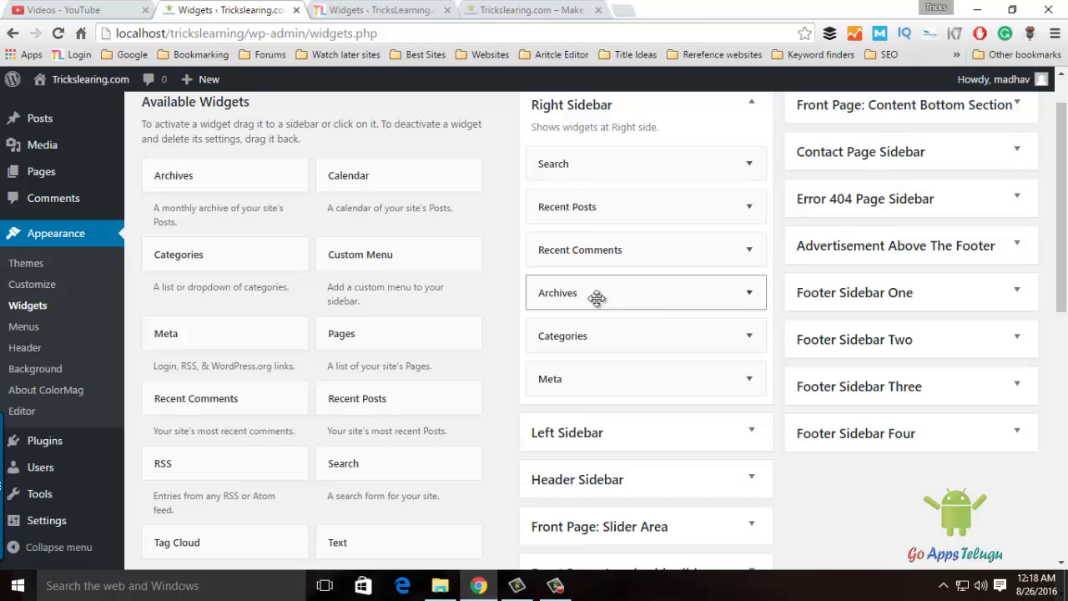
{"action": "left_click", "coordinate": [573, 11]}
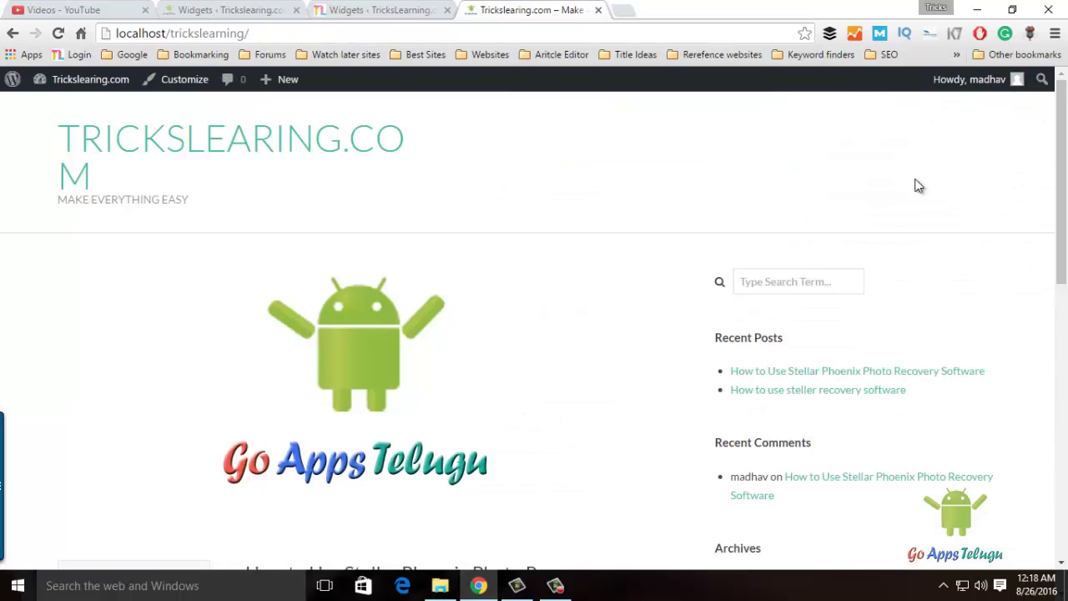
{"action": "scroll", "coordinate": [1067, 137], "scroll_direction": "down", "scroll_amount": 2}
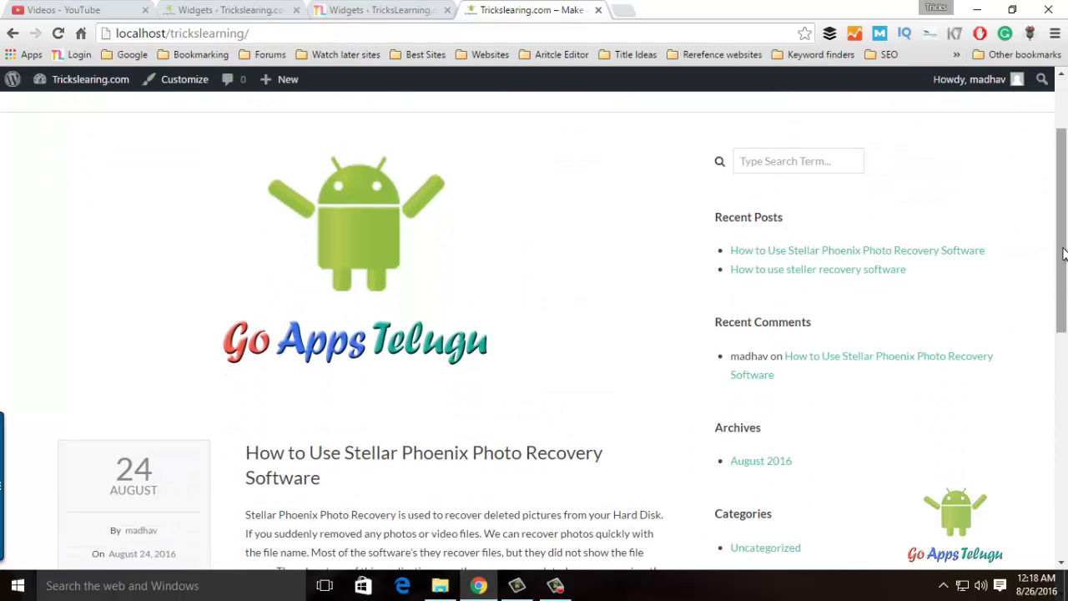
{"action": "left_click_drag", "start_coordinate": [1064, 250], "coordinate": [1064, 313]}
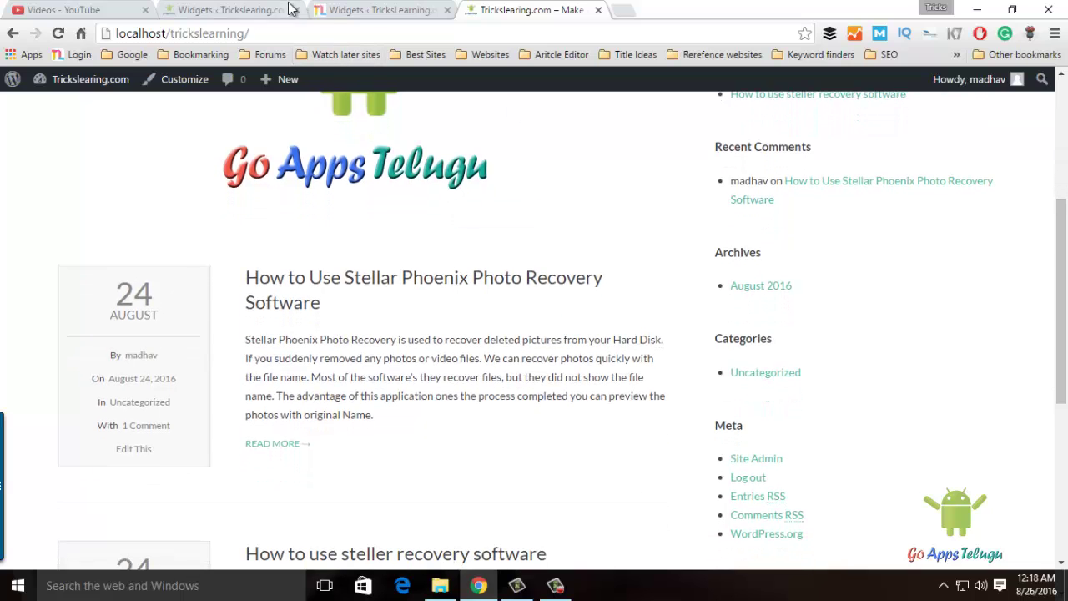
{"action": "left_click", "coordinate": [238, 10]}
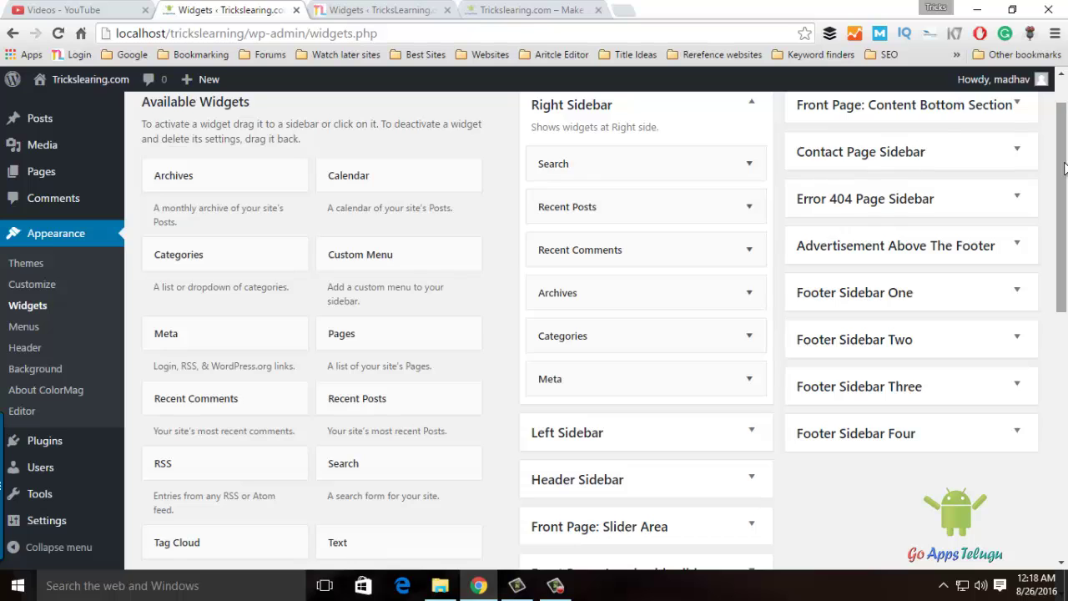
{"action": "left_click_drag", "start_coordinate": [1064, 167], "coordinate": [1064, 155]}
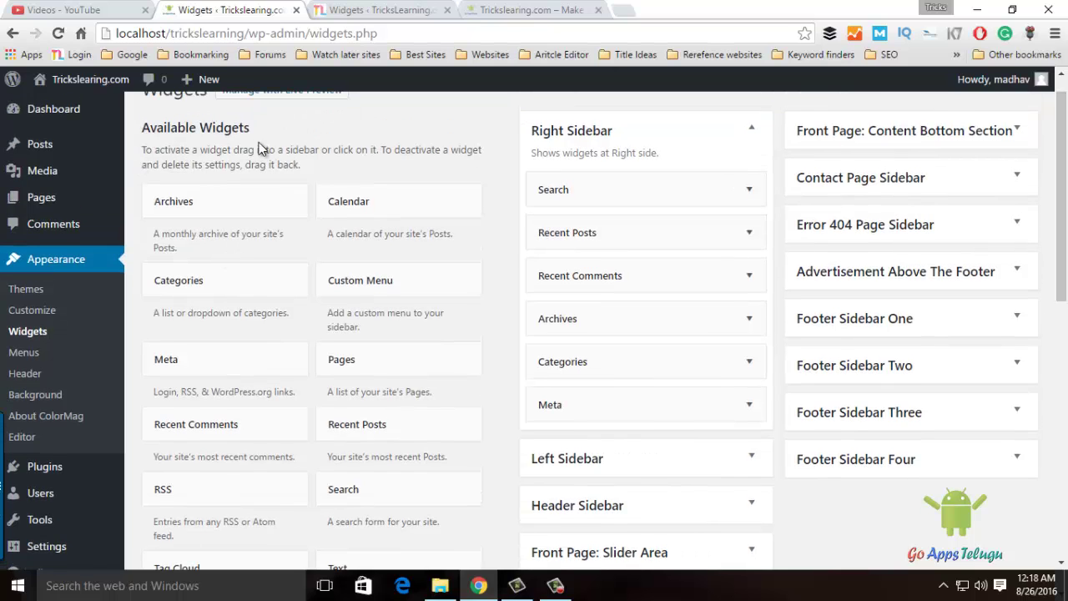
{"action": "left_click_drag", "start_coordinate": [1065, 142], "coordinate": [1064, 162]}
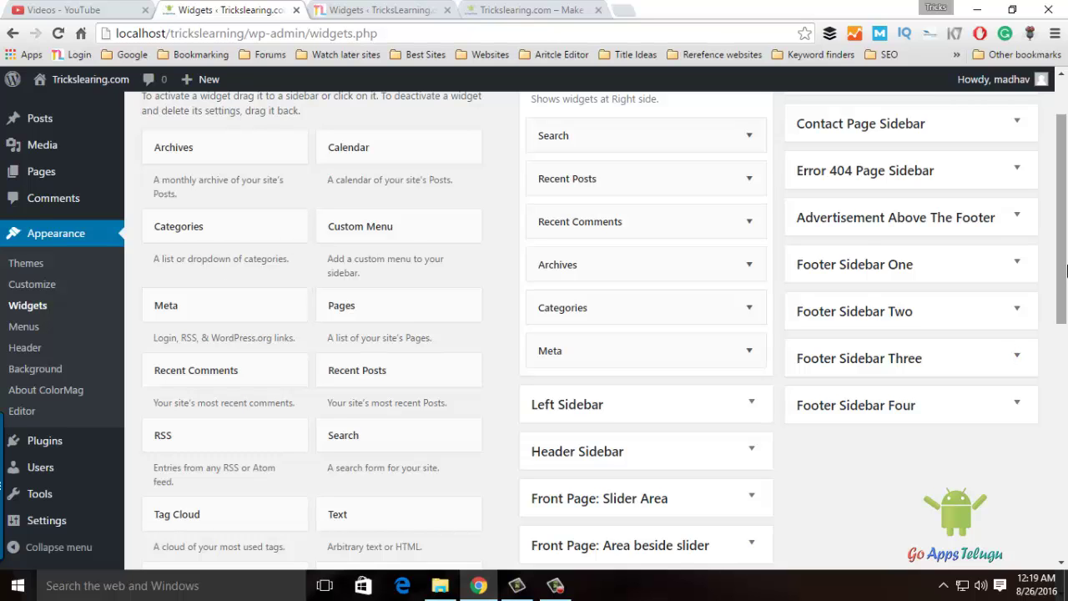
{"action": "left_click_drag", "start_coordinate": [1065, 268], "coordinate": [1065, 338]}
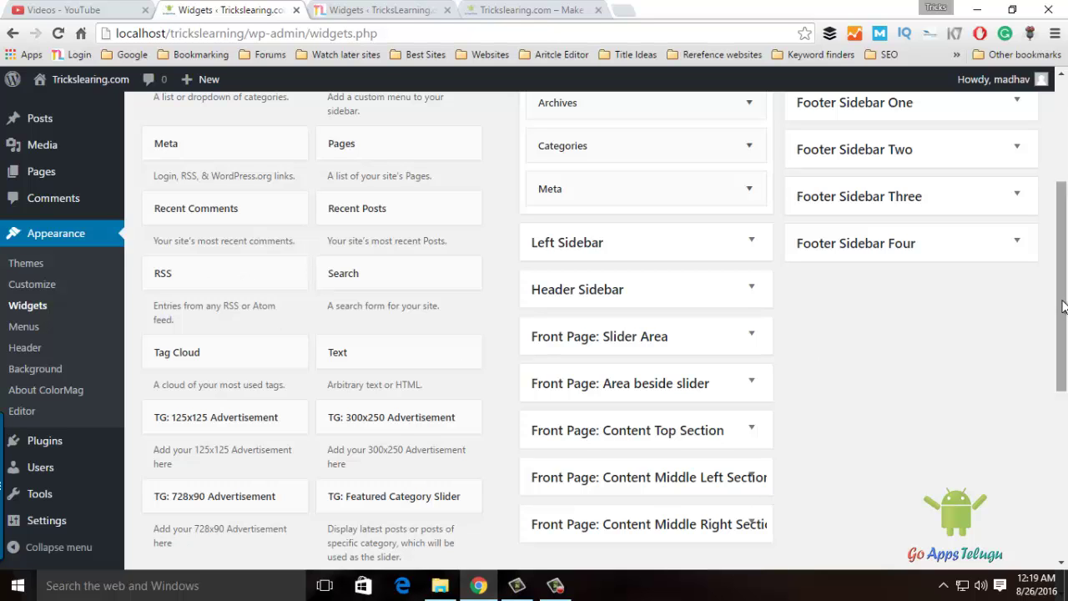
{"action": "left_click_drag", "start_coordinate": [1065, 306], "coordinate": [1063, 465]}
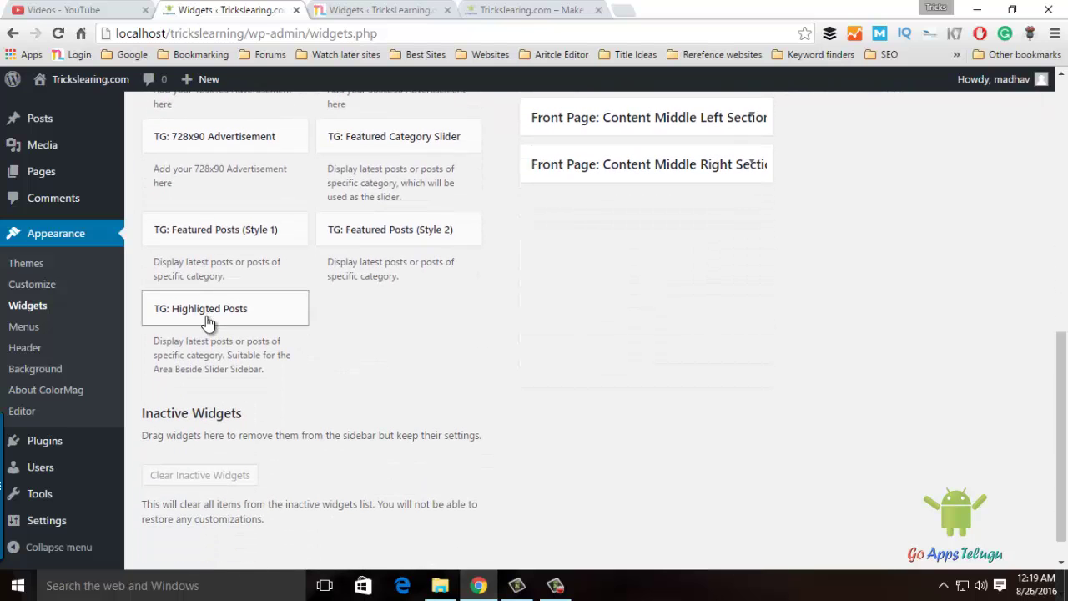
Delete the Archives widget from the Right Sidebar
{"action": "left_click_drag", "start_coordinate": [1060, 457], "coordinate": [1064, 84]}
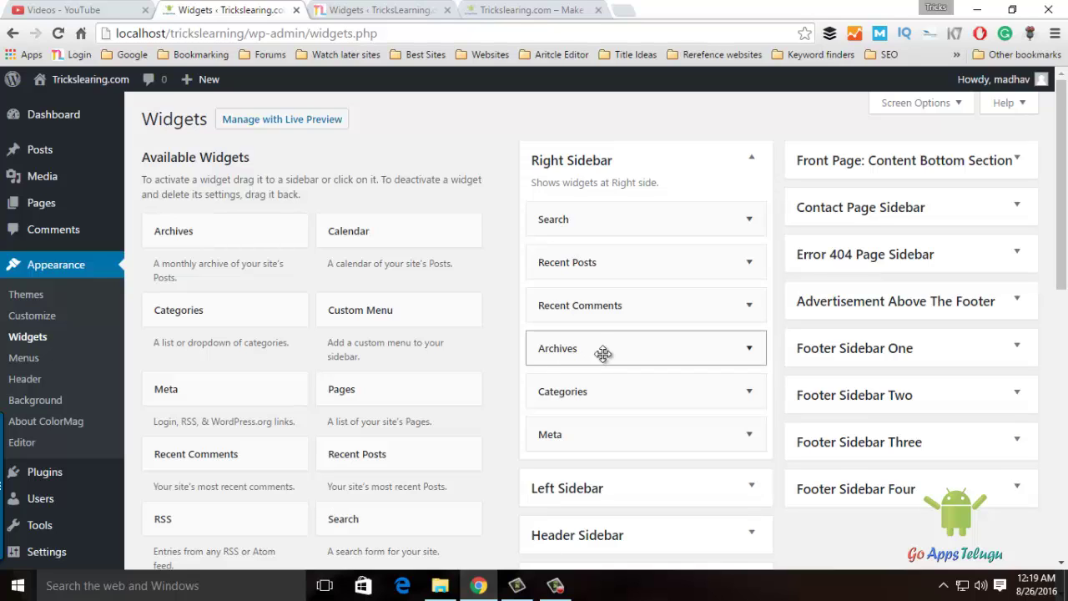
{"action": "left_click", "coordinate": [750, 350]}
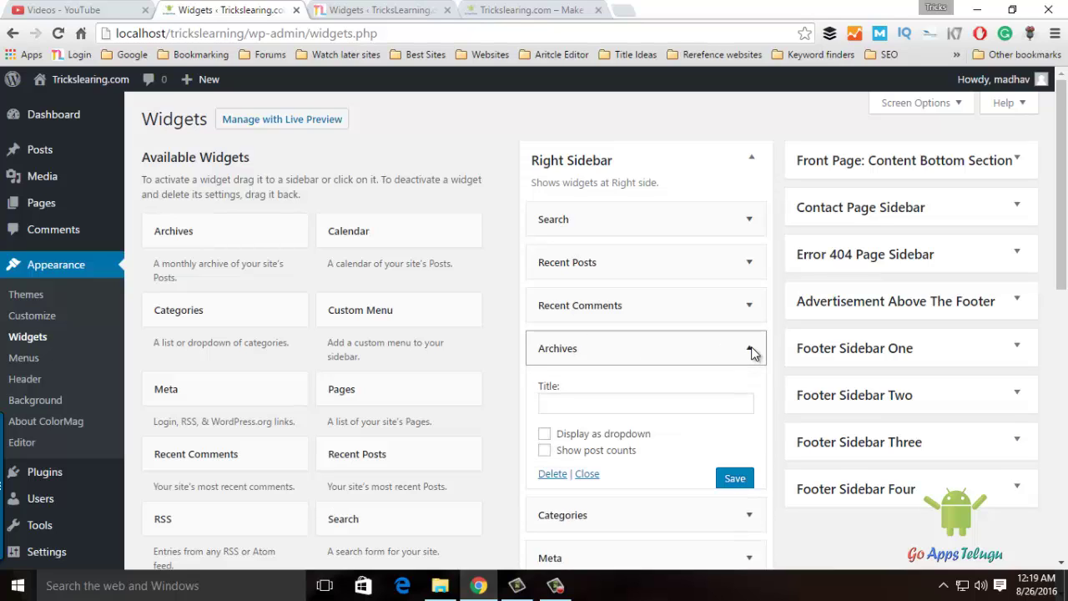
{"action": "left_click", "coordinate": [552, 474]}
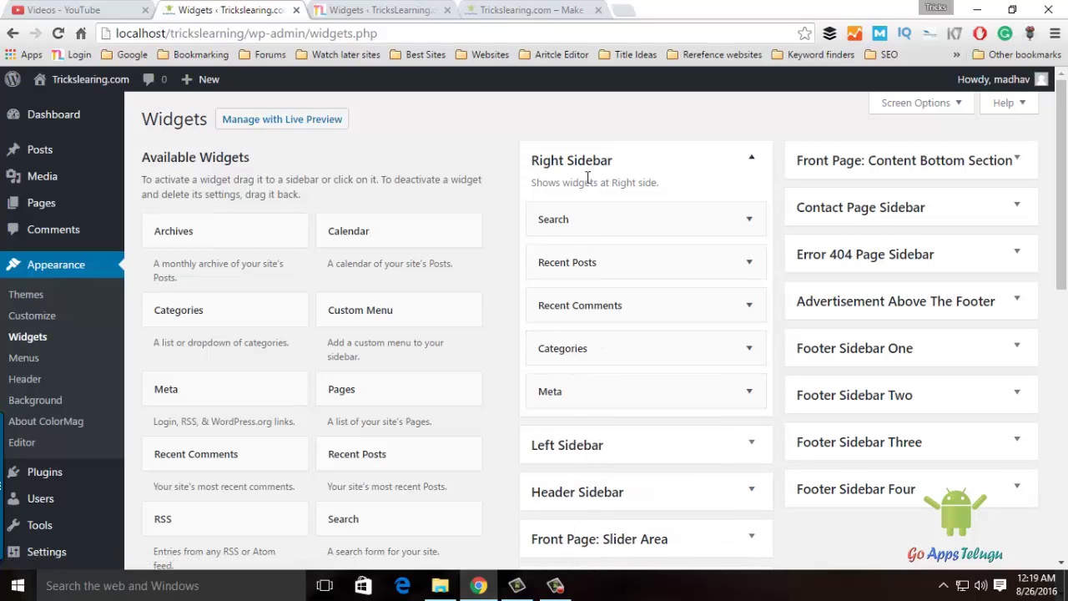
Check the site's sidebar in the widgets live preview and return to the Widgets page
{"action": "left_click", "coordinate": [305, 122]}
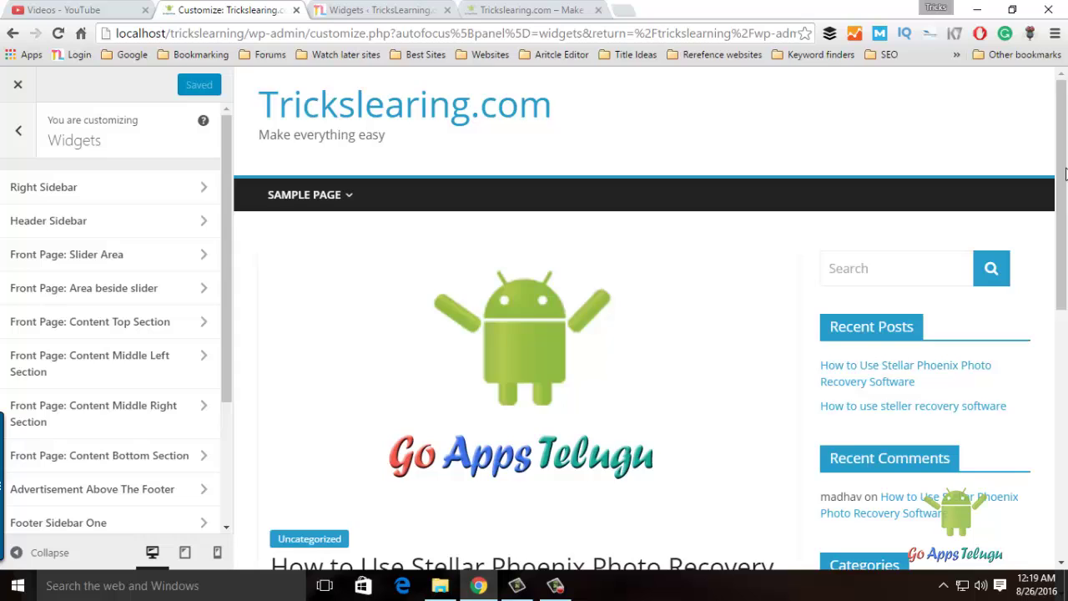
{"action": "left_click_drag", "start_coordinate": [1065, 203], "coordinate": [1064, 159]}
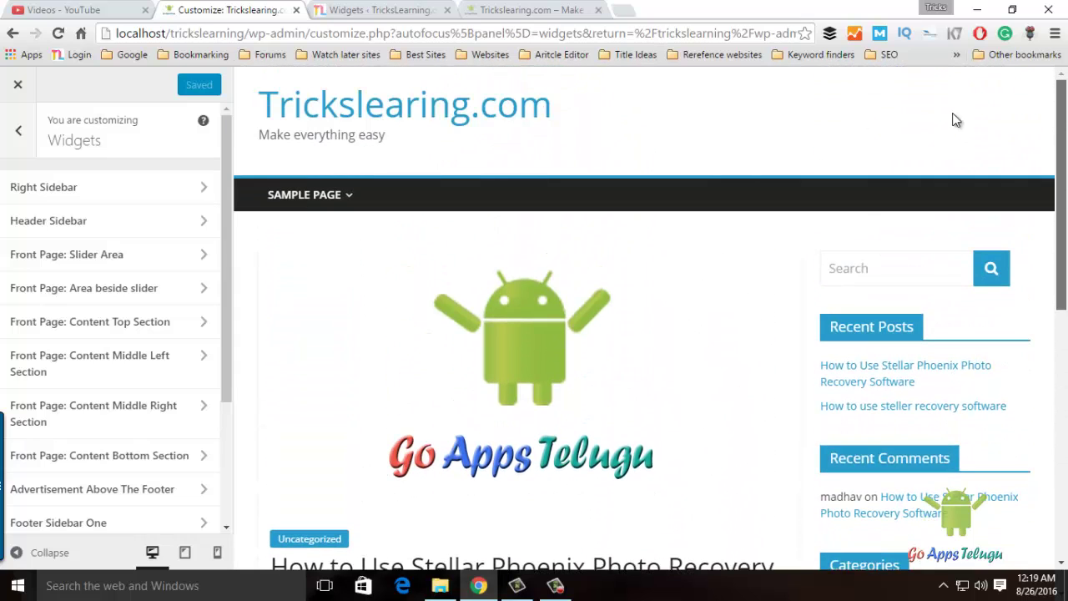
{"action": "left_click", "coordinate": [14, 35]}
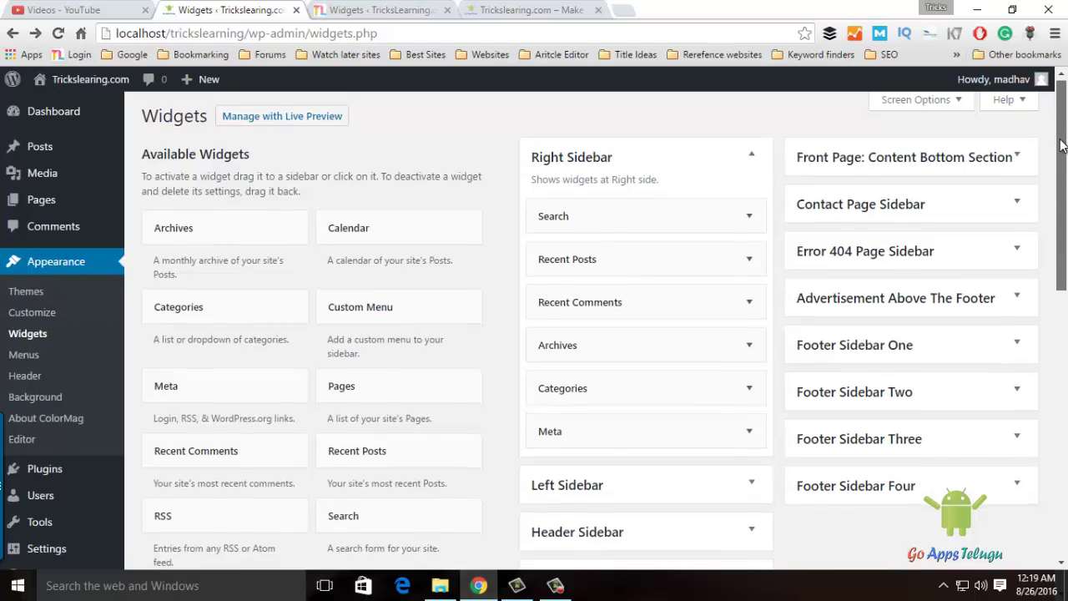
Add the Pages widget to the Right Sidebar directly below Recent Comments
{"action": "left_click_drag", "start_coordinate": [1063, 137], "coordinate": [1062, 159]}
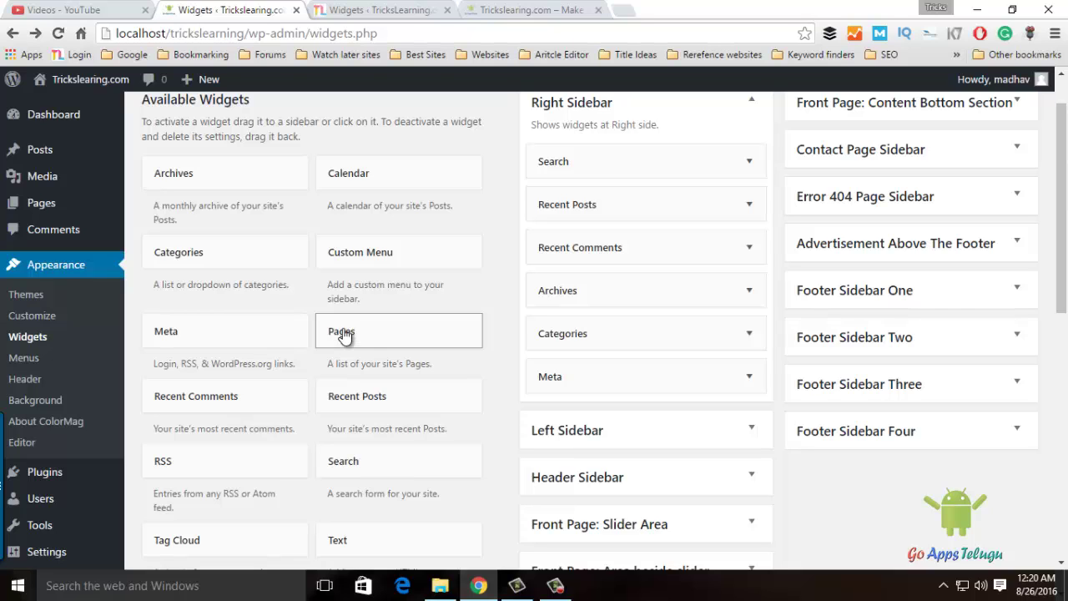
{"action": "left_click_drag", "start_coordinate": [345, 334], "coordinate": [554, 294]}
{"action": "scroll", "coordinate": [555, 292], "scroll_direction": "down", "scroll_amount": 1}
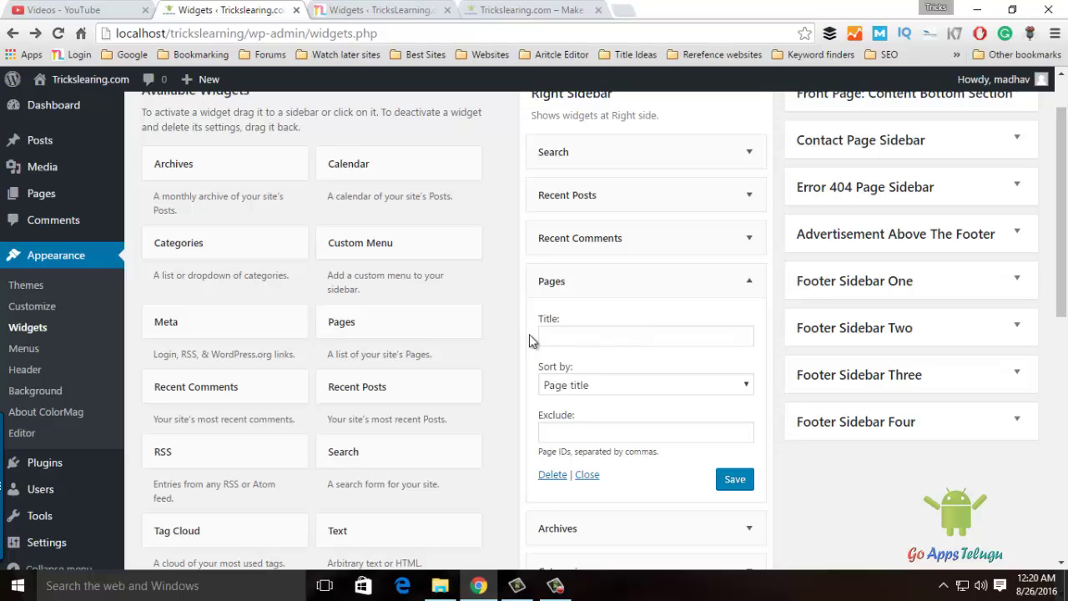
Title the Pages widget "List of Pages", sort it by Page title with no exclusions, and save it
{"action": "left_click", "coordinate": [565, 334]}
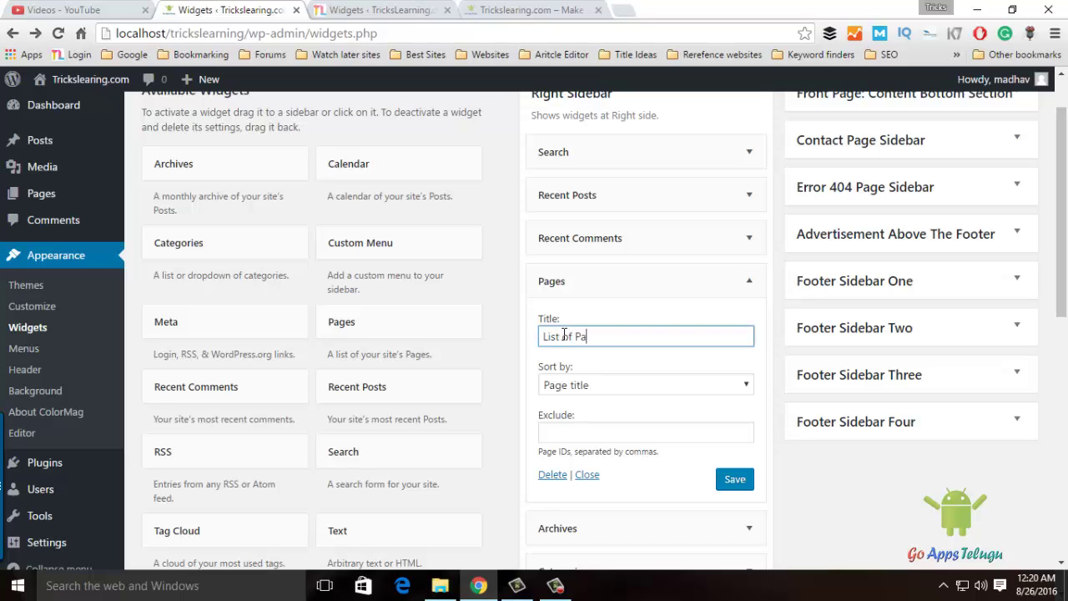
{"action": "left_click", "coordinate": [629, 387]}
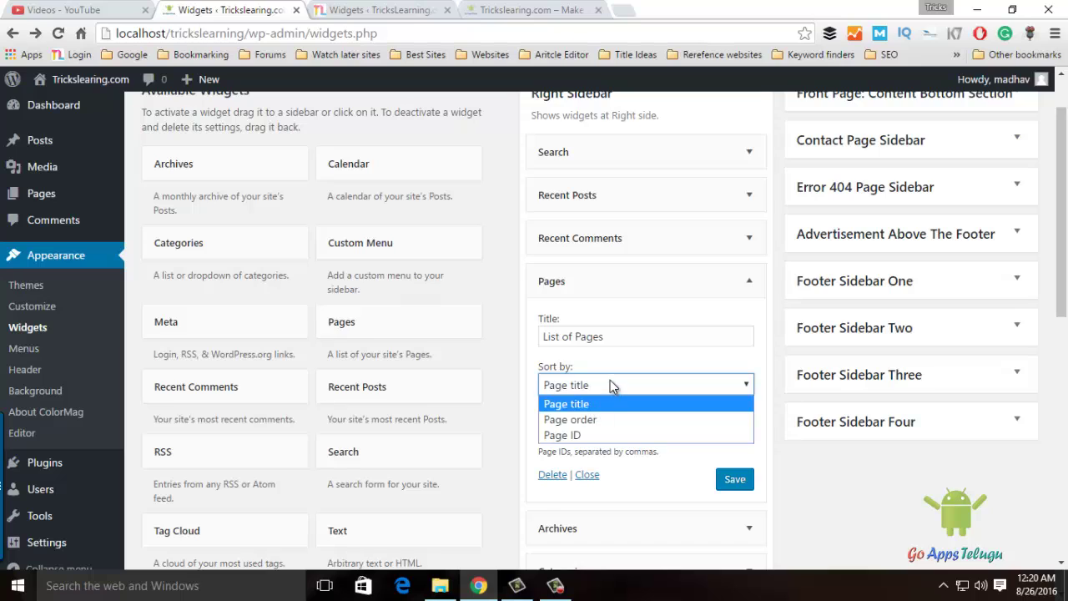
{"action": "left_click", "coordinate": [574, 405]}
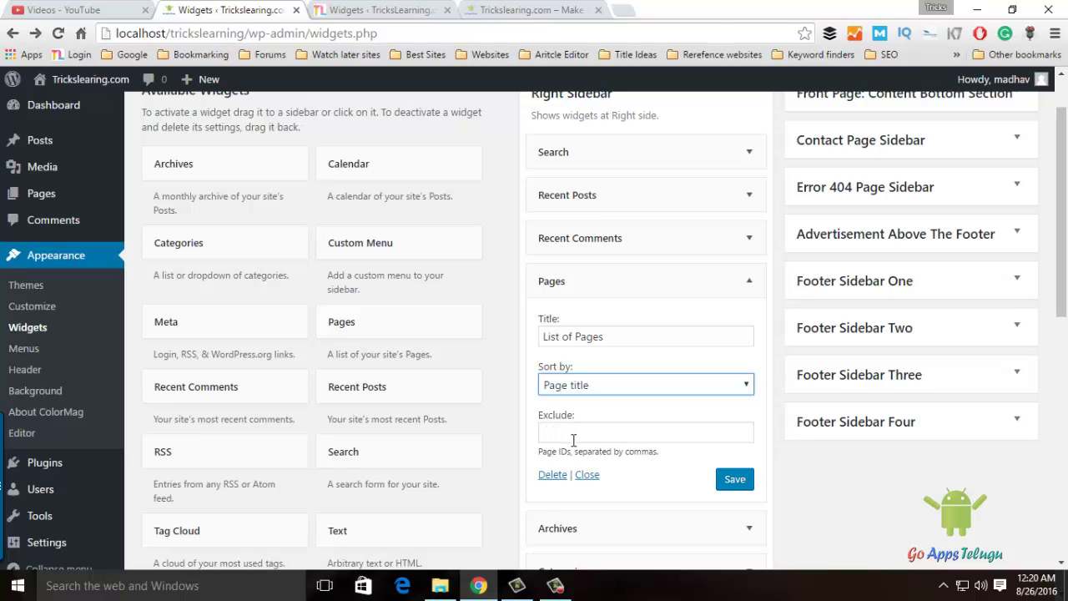
{"action": "left_click", "coordinate": [573, 434]}
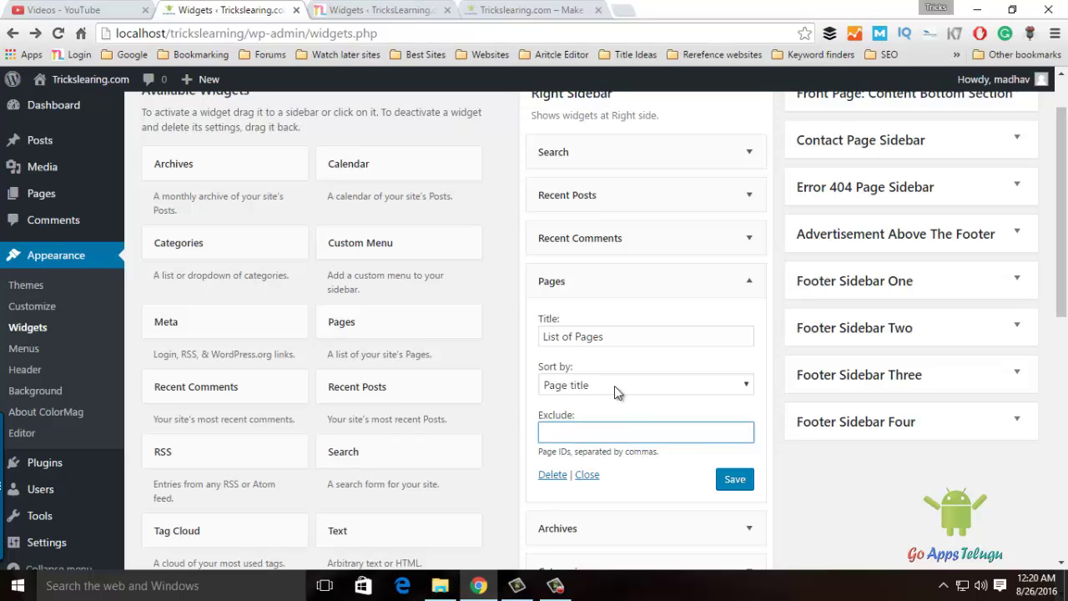
{"action": "left_click", "coordinate": [735, 483]}
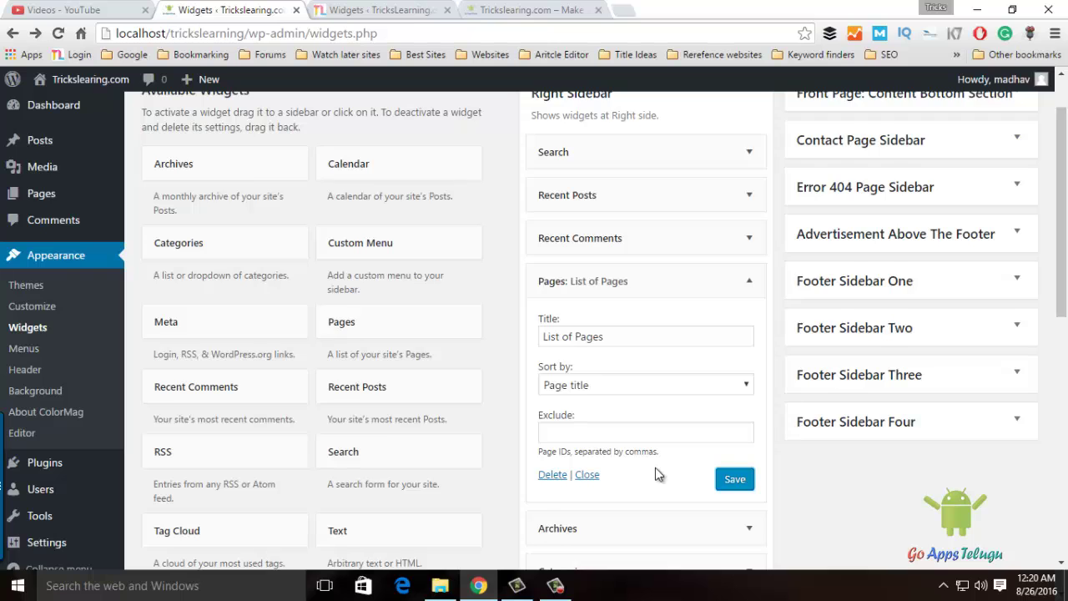
Open the widgets live preview in a new browser tab, examine the List of Pages section in the sidebar, and return to the Widgets page
{"action": "scroll", "coordinate": [655, 474], "scroll_direction": "up", "scroll_amount": 1}
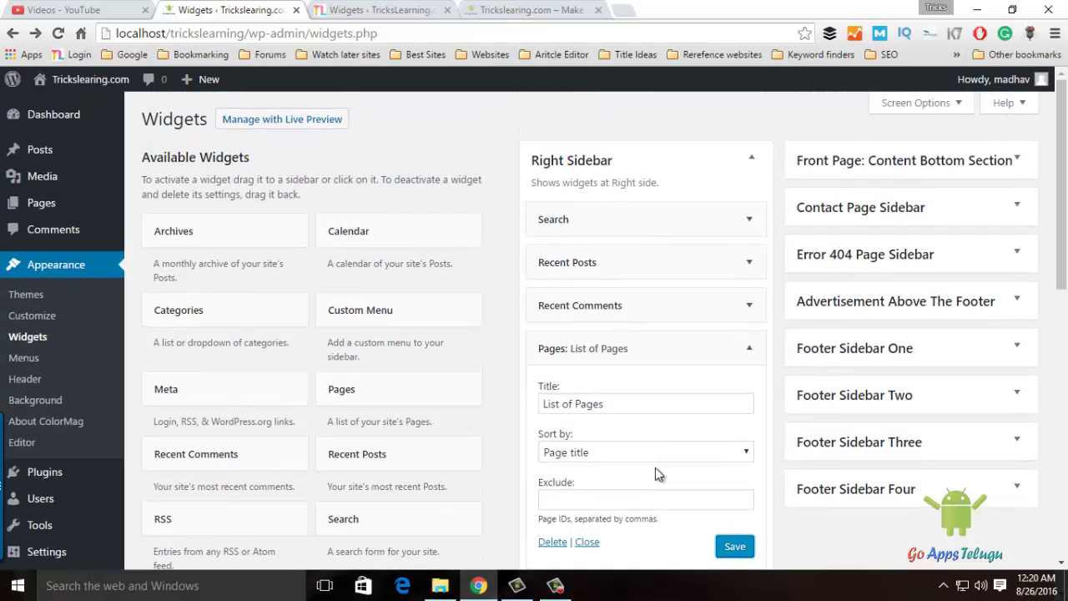
{"action": "right_click", "coordinate": [279, 124]}
{"action": "left_click", "coordinate": [479, 135]}
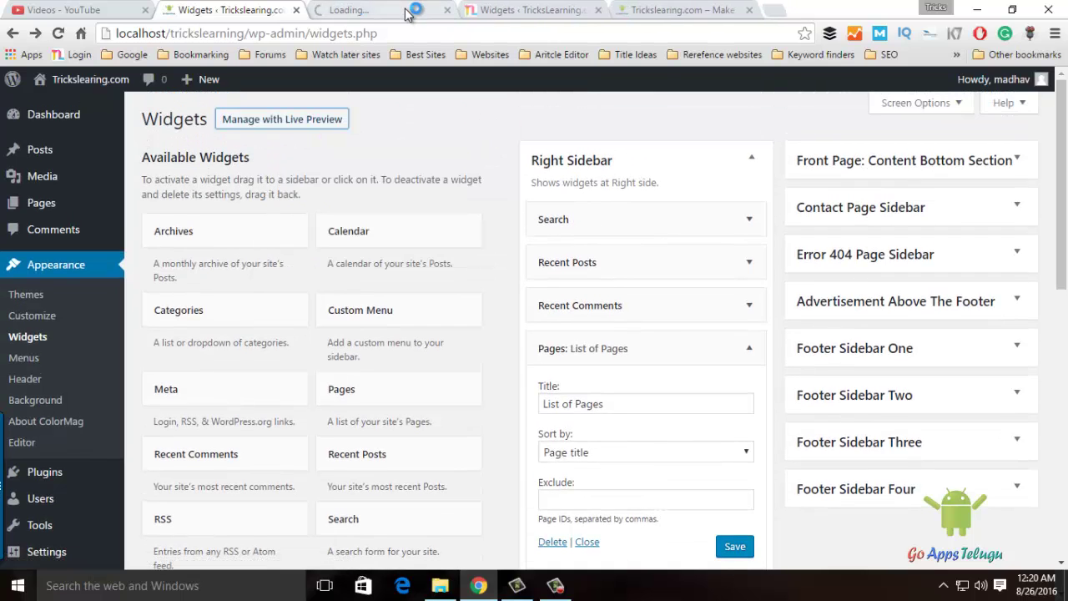
{"action": "left_click", "coordinate": [380, 10]}
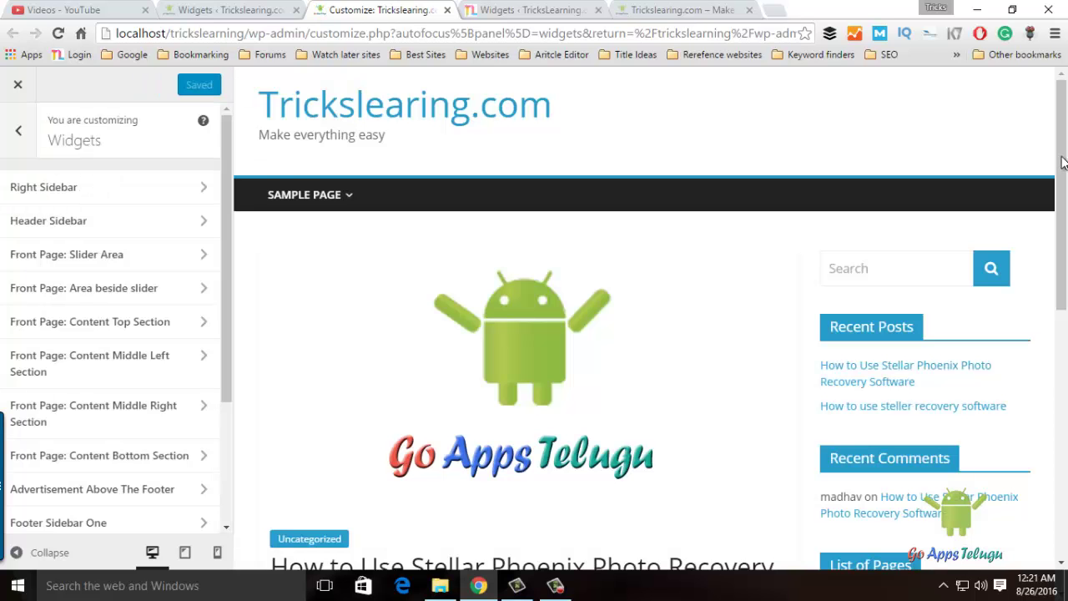
{"action": "scroll", "coordinate": [1063, 162], "scroll_direction": "down", "scroll_amount": 4}
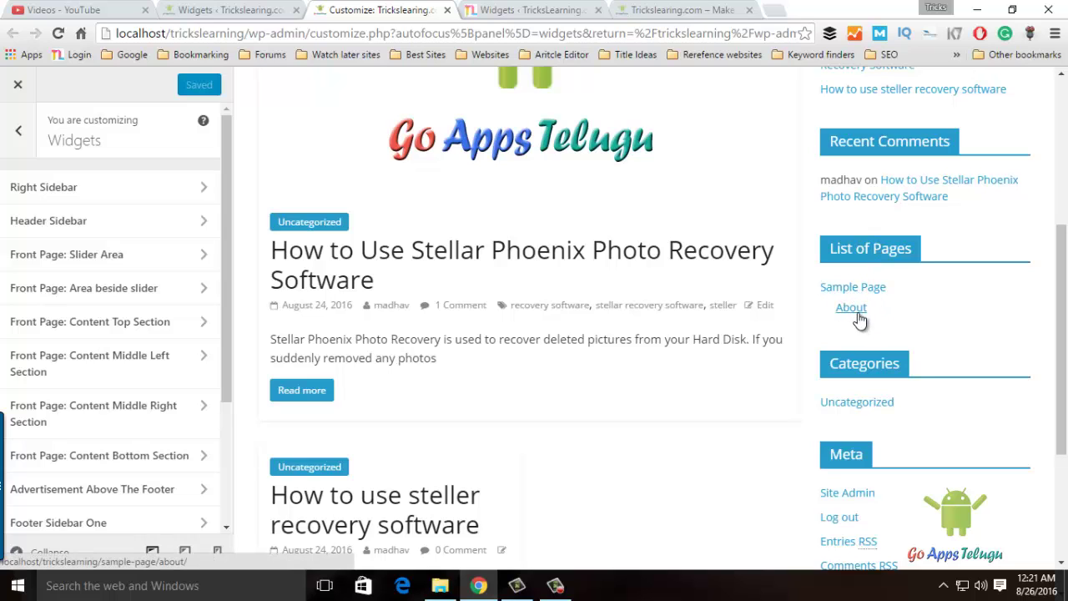
{"action": "left_click_drag", "start_coordinate": [1066, 295], "coordinate": [1067, 290]}
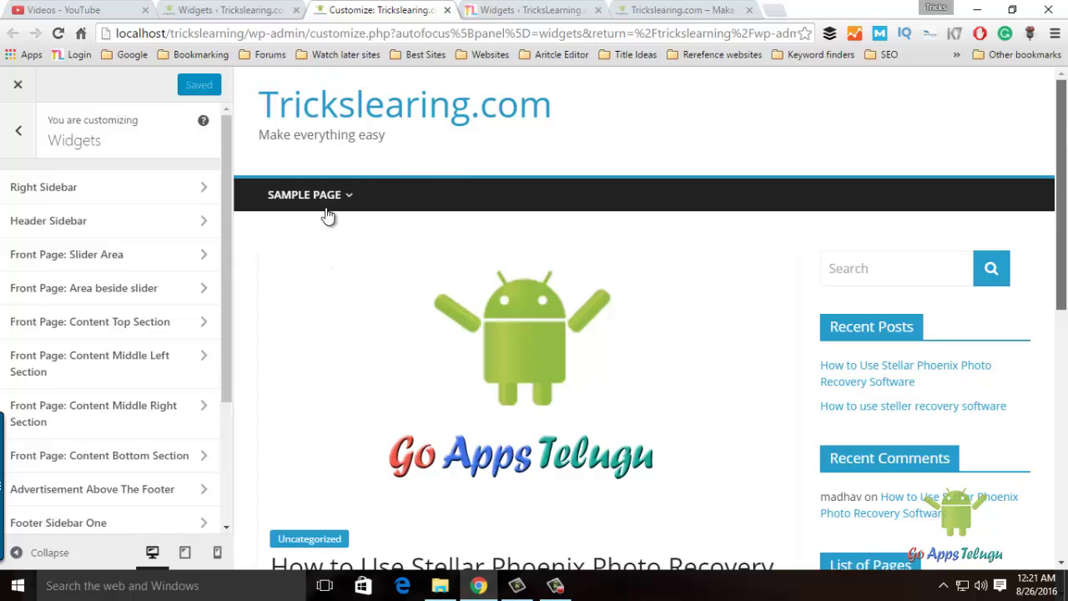
{"action": "scroll", "coordinate": [1062, 281], "scroll_direction": "down", "scroll_amount": 1}
{"action": "scroll", "coordinate": [1062, 281], "scroll_direction": "down", "scroll_amount": 5}
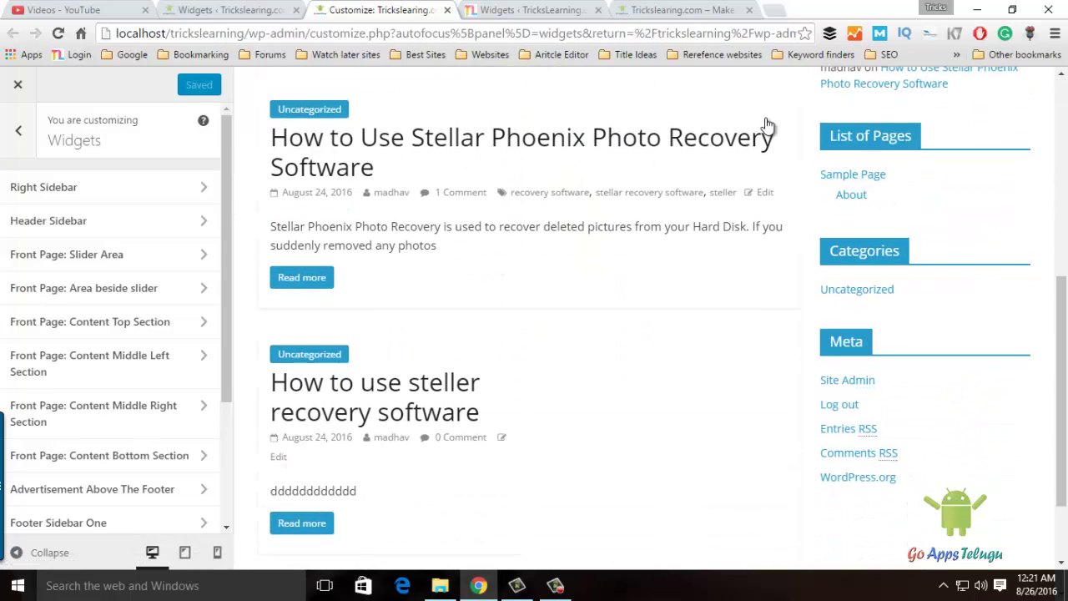
{"action": "left_click", "coordinate": [255, 11]}
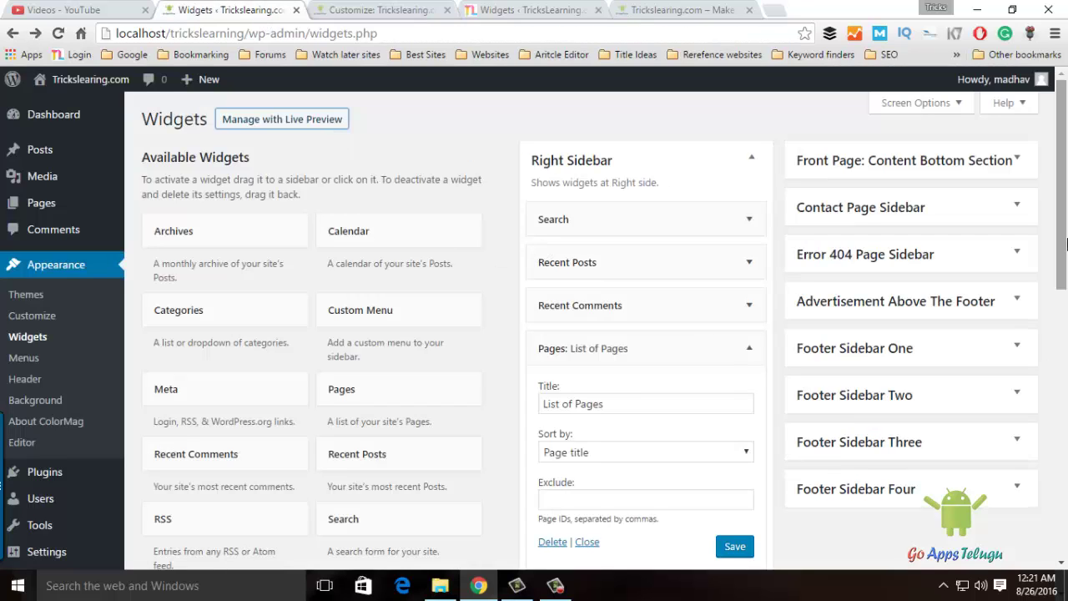
Title the Right Sidebar's Search widget "Click here to Search" and save it, consulting the live preview before entering the title
{"action": "scroll", "coordinate": [1050, 280], "scroll_direction": "down", "scroll_amount": 1}
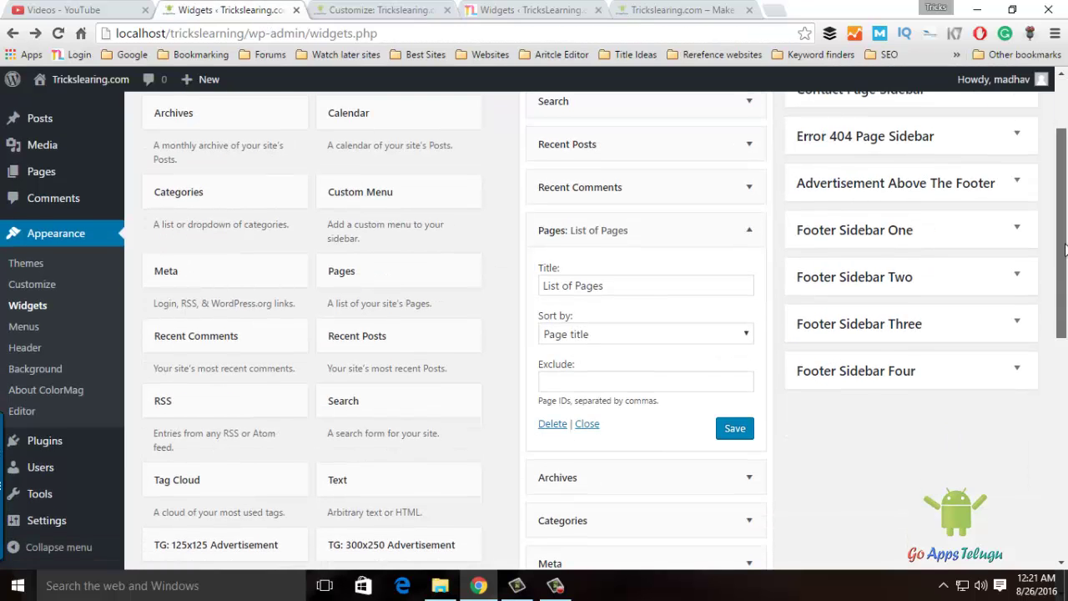
{"action": "scroll", "coordinate": [802, 196], "scroll_direction": "up", "scroll_amount": 1}
{"action": "left_click", "coordinate": [758, 147]}
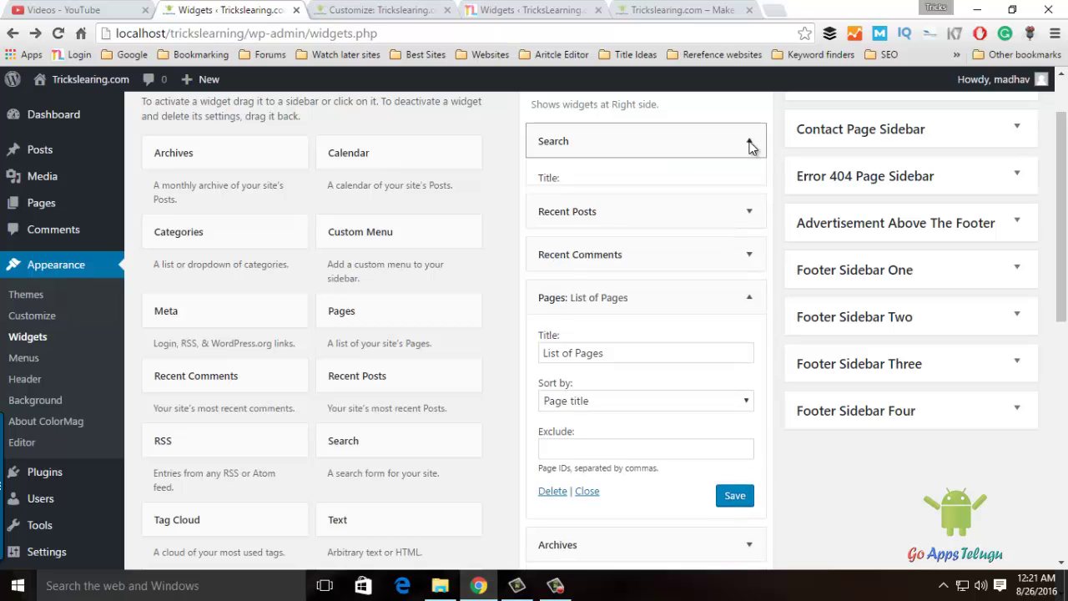
{"action": "left_click", "coordinate": [582, 200]}
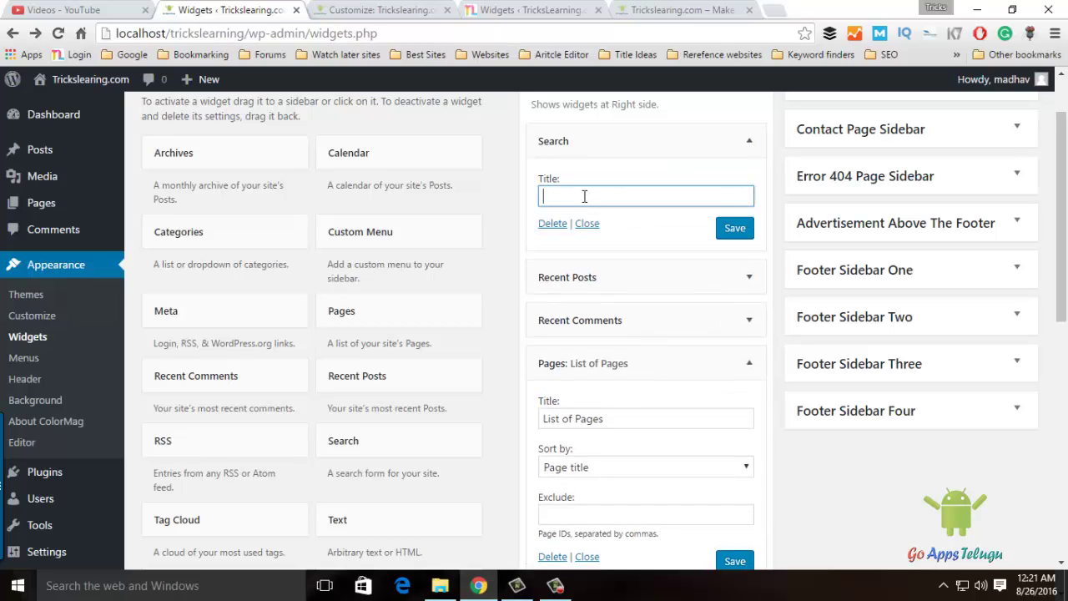
{"action": "left_click", "coordinate": [394, 14]}
{"action": "scroll", "coordinate": [865, 246], "scroll_direction": "up", "scroll_amount": 5}
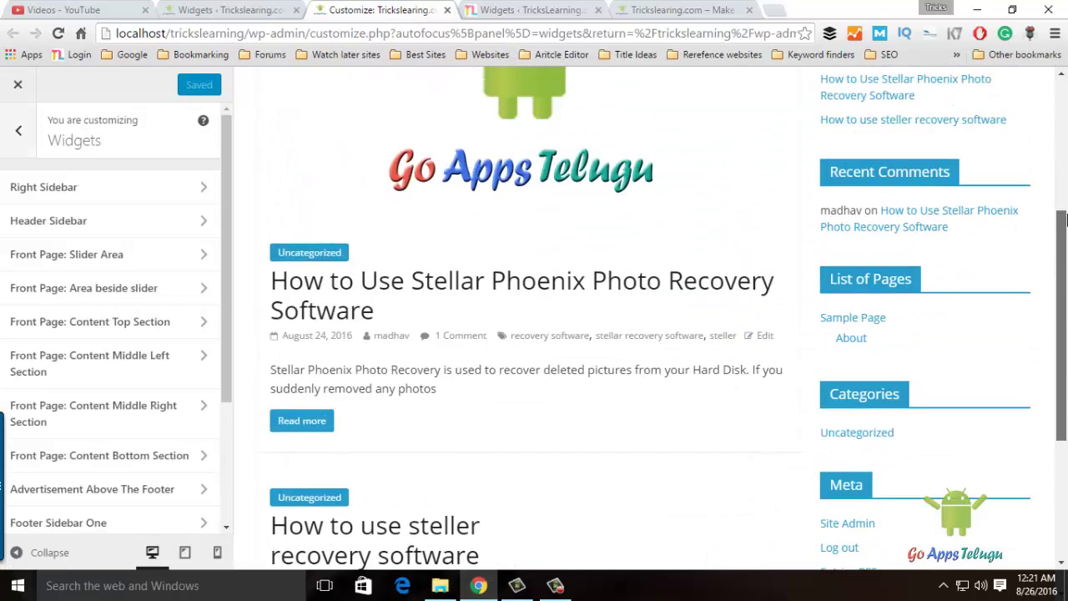
{"action": "left_click", "coordinate": [267, 10]}
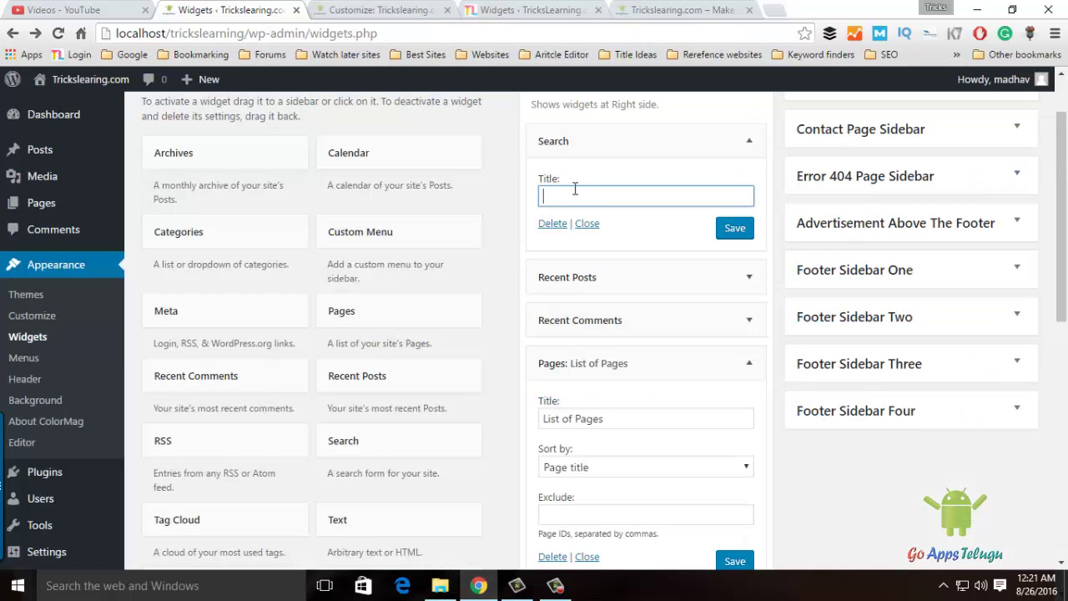
{"action": "type", "text": "Click here to Search"}
{"action": "left_click", "coordinate": [735, 229]}
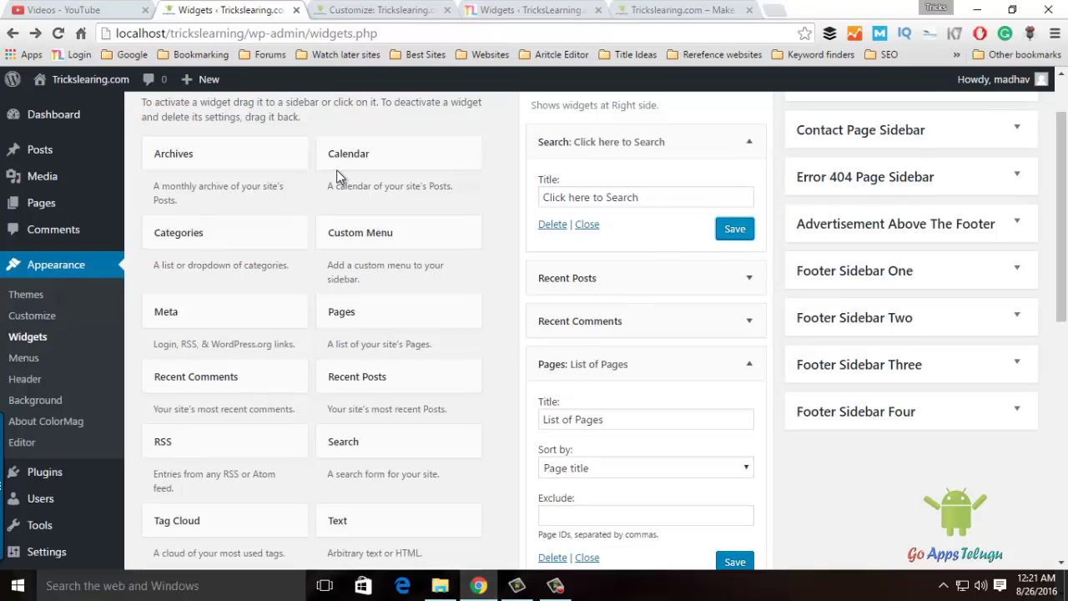
Reload the live preview, examine the search section's heading and the rest of the sidebar, and return to the Widgets page
{"action": "scroll", "coordinate": [336, 169], "scroll_direction": "up", "scroll_amount": 1}
{"action": "left_click", "coordinate": [376, 10]}
{"action": "key", "text": "F5"}
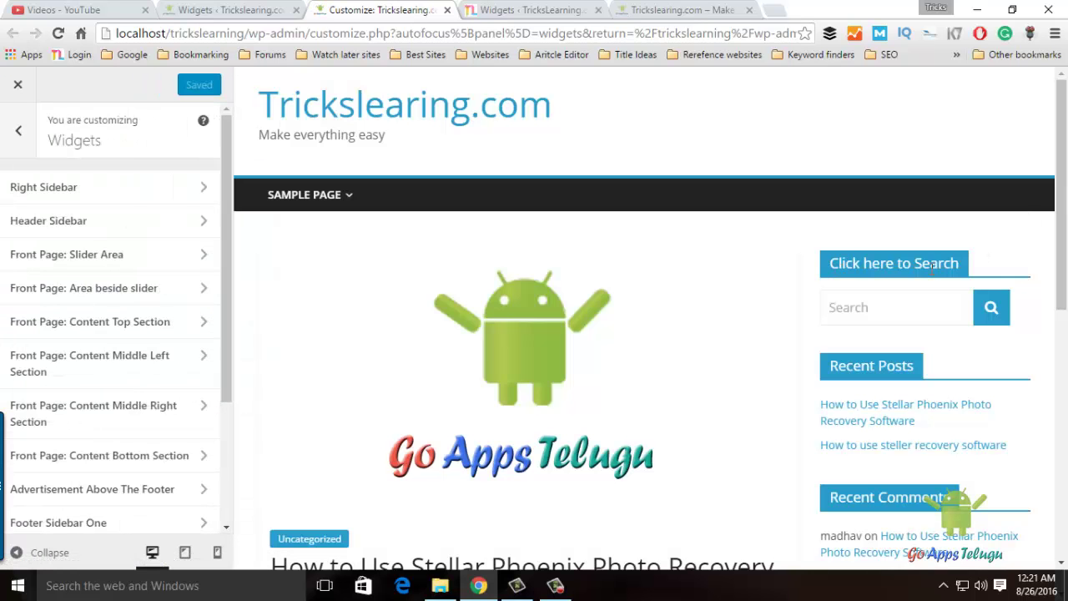
{"action": "scroll", "coordinate": [1062, 225], "scroll_direction": "down", "scroll_amount": 2}
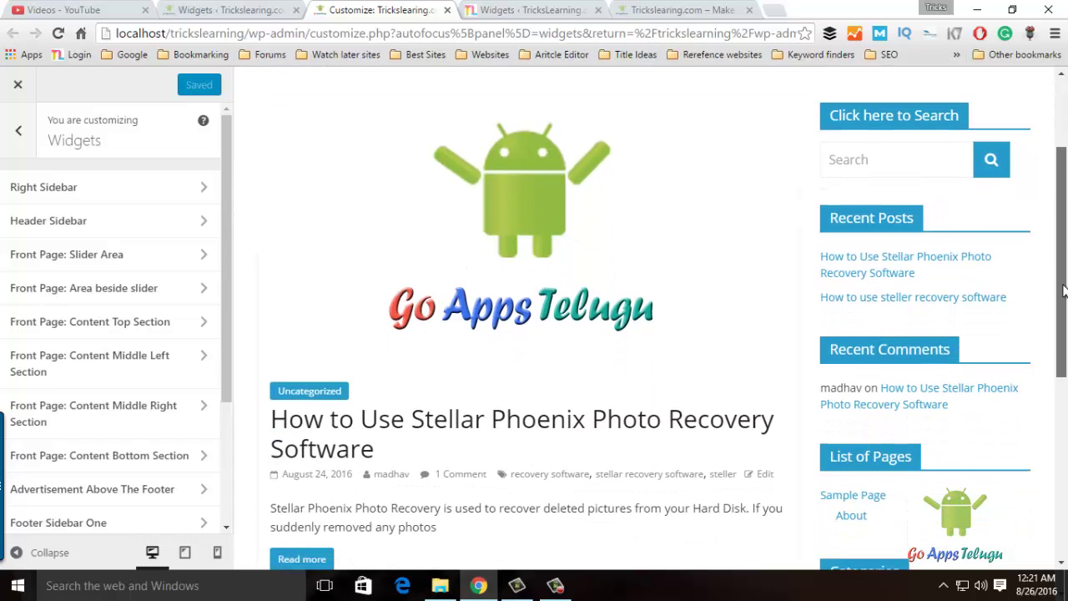
{"action": "left_click", "coordinate": [279, 10]}
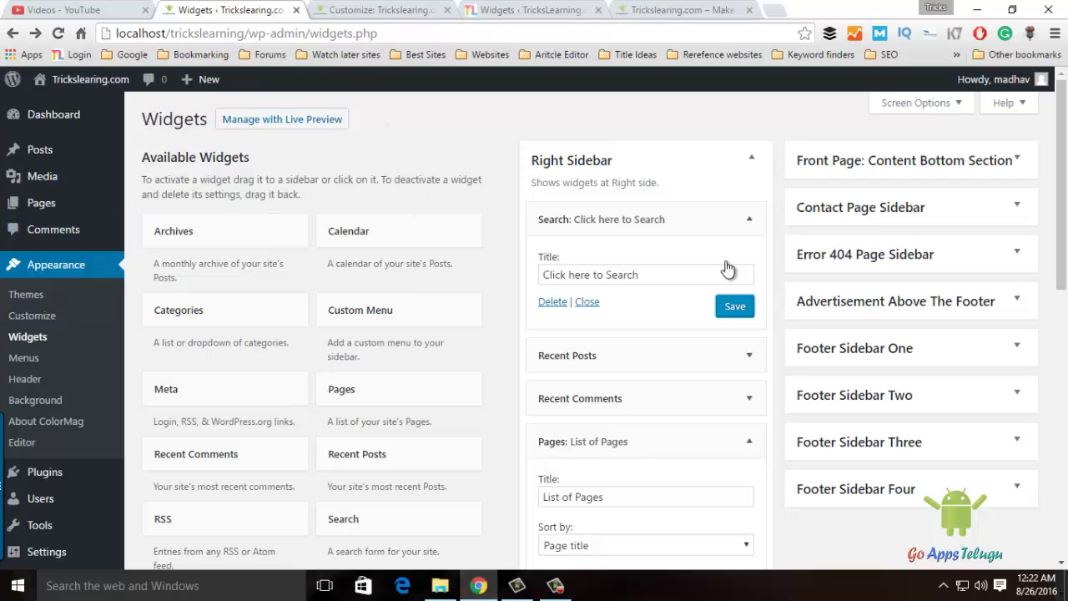
Add the Text widget to the Right Sidebar directly above the Search widget
{"action": "left_click_drag", "start_coordinate": [1062, 156], "coordinate": [1062, 200]}
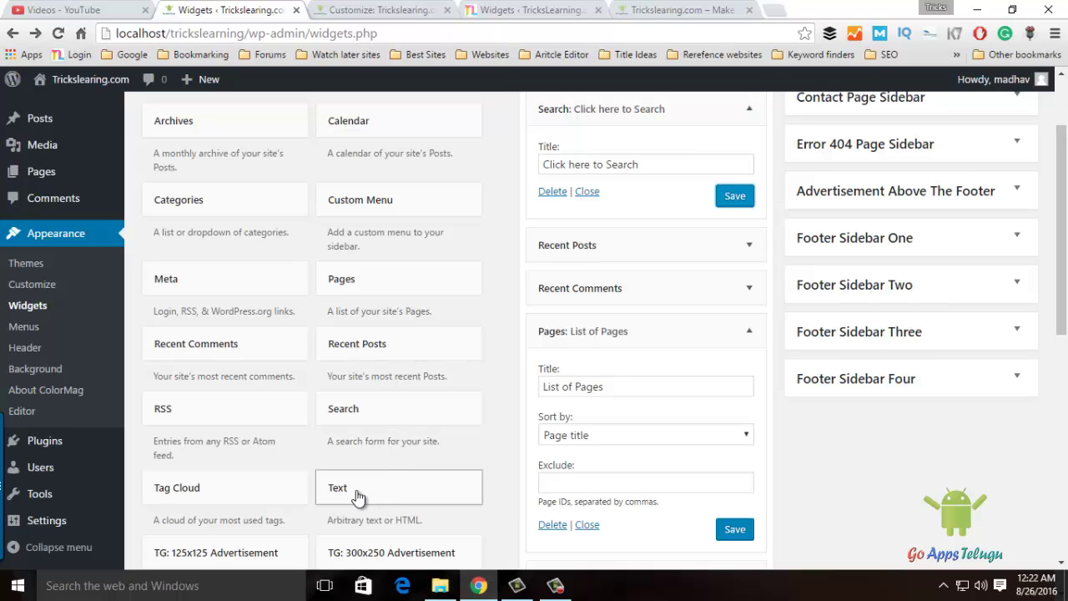
{"action": "left_click_drag", "start_coordinate": [357, 497], "coordinate": [587, 107]}
{"action": "scroll", "coordinate": [584, 334], "scroll_direction": "up", "scroll_amount": 1}
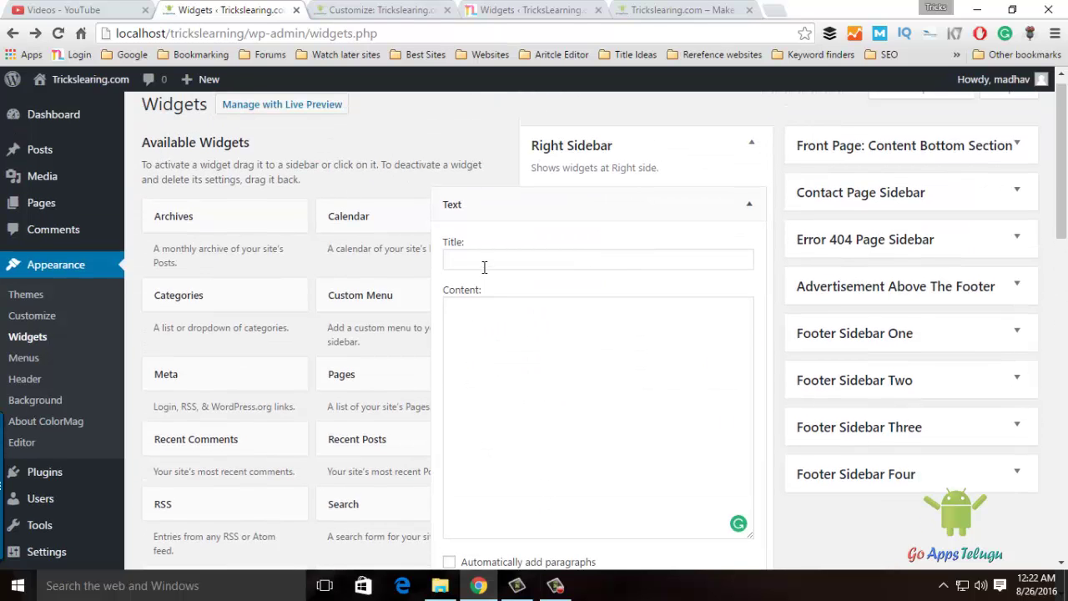
Title the Text widget "Hi", enter "HI" as its content, and save it
{"action": "left_click", "coordinate": [485, 261]}
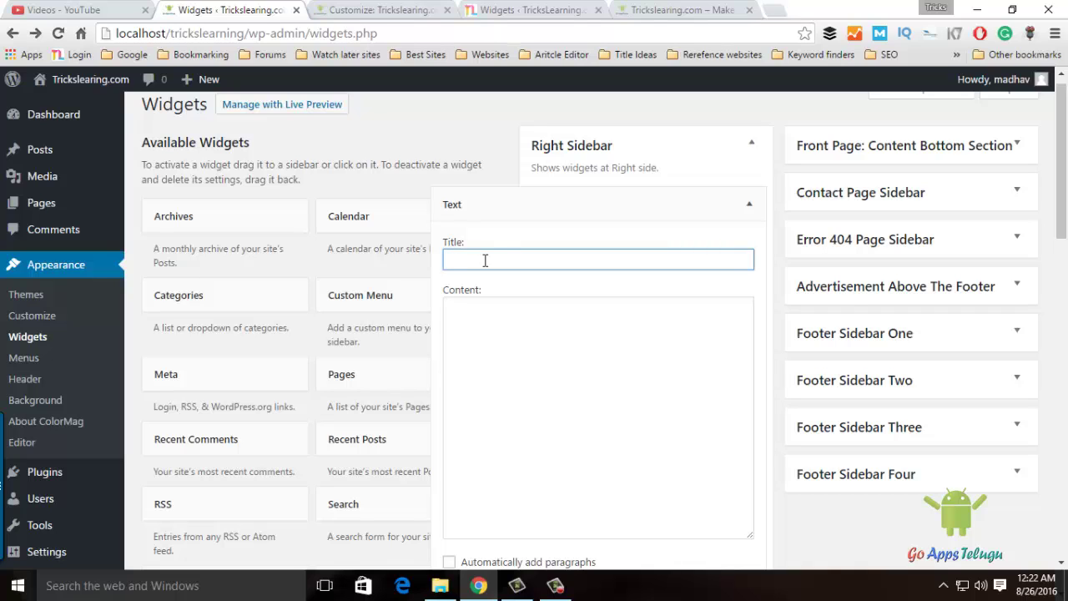
{"action": "type", "text": "Hi"}
{"action": "key", "text": "Tab"}
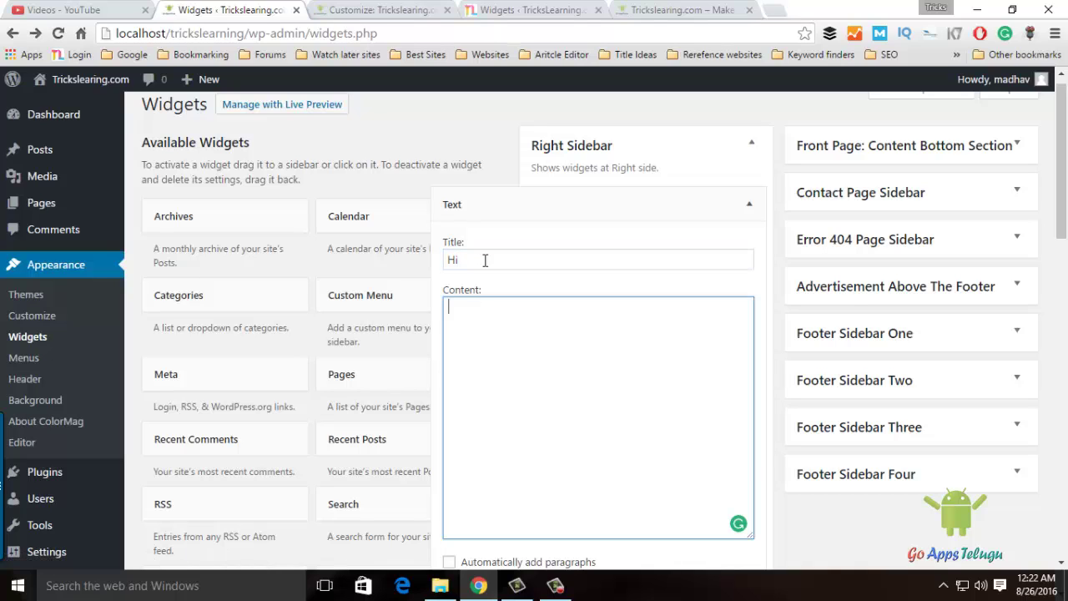
{"action": "type", "text": "Hi"}
{"action": "scroll", "coordinate": [673, 446], "scroll_direction": "down", "scroll_amount": 1}
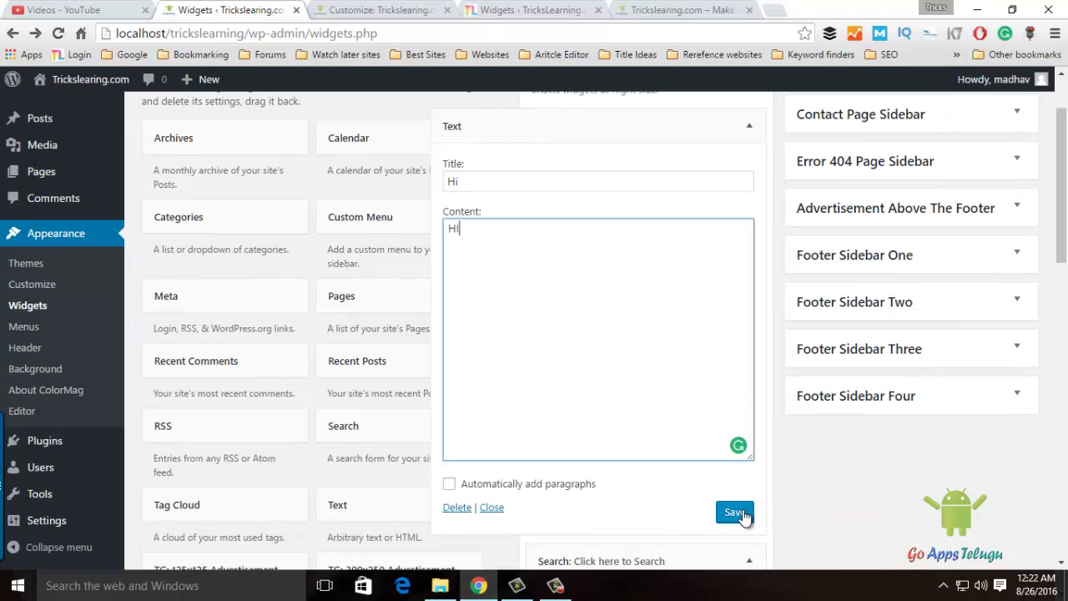
{"action": "left_click", "coordinate": [736, 513]}
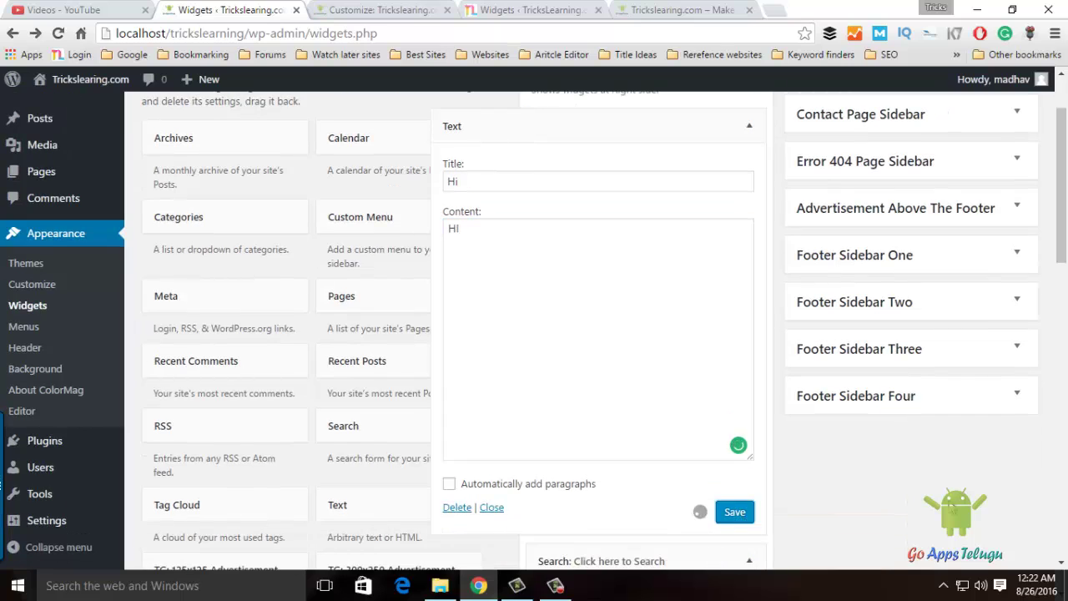
Switch to the live preview to check the Text widget in the site's sidebar
{"action": "left_click", "coordinate": [387, 10]}
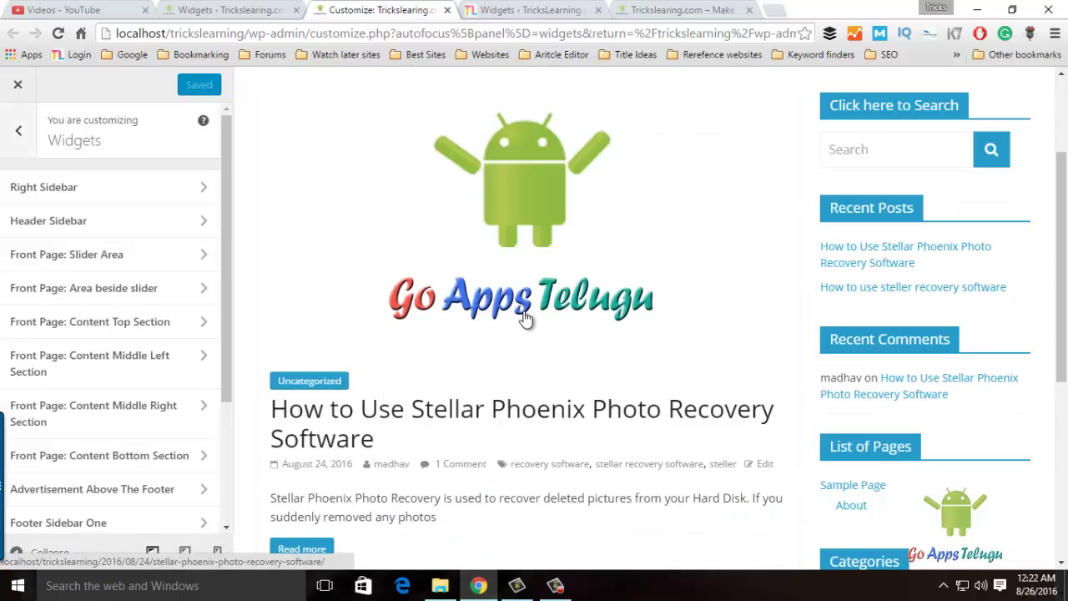